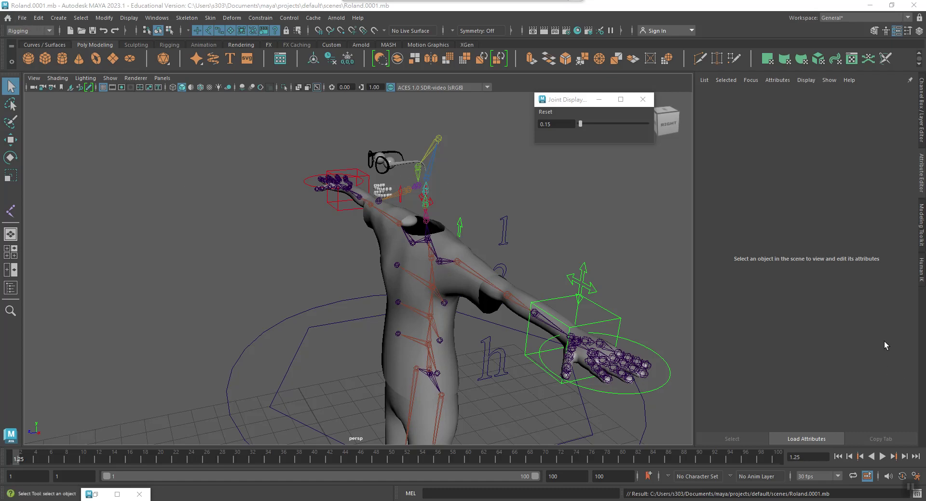
Step: Import Head.obj from the scenes folder and select the imported head mesh
left_click(22, 18)
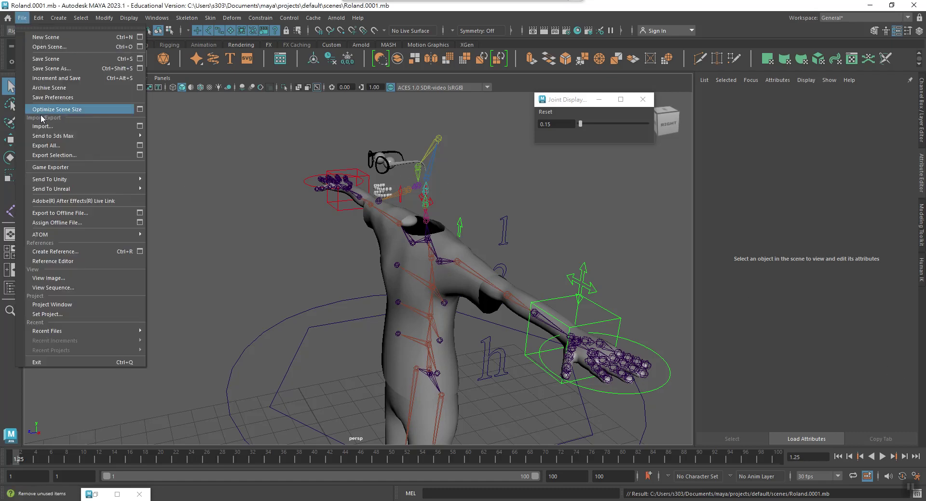
left_click(53, 126)
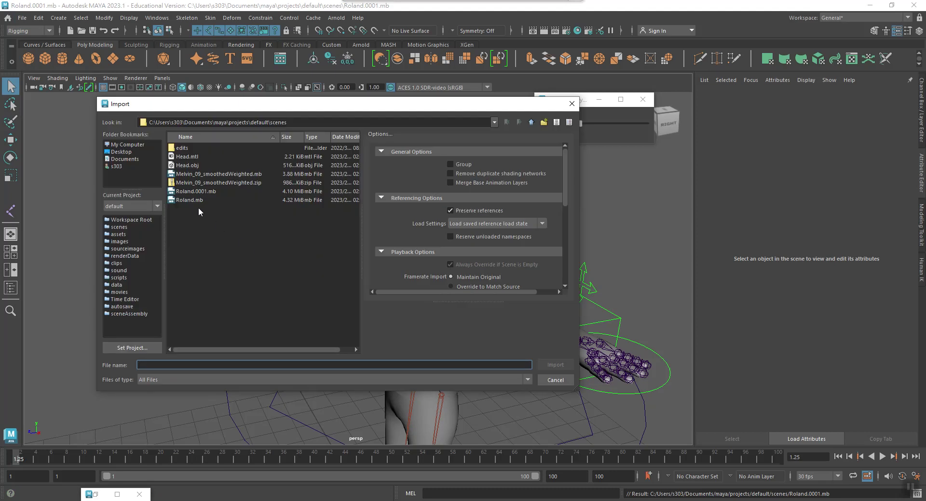
left_click(202, 174)
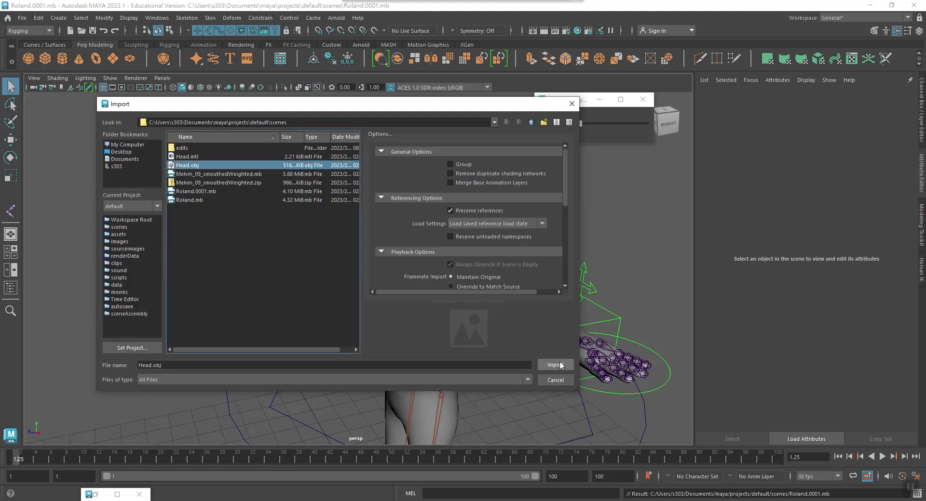
left_click(555, 365)
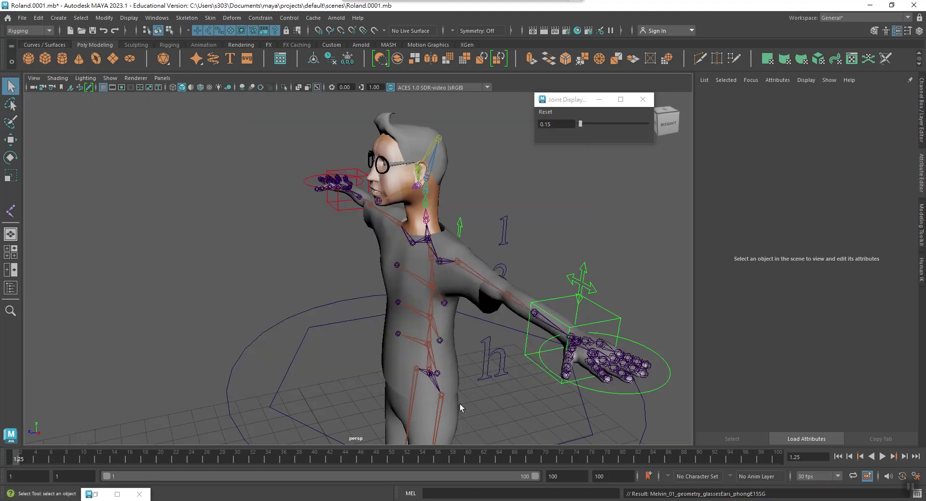
left_click(399, 131)
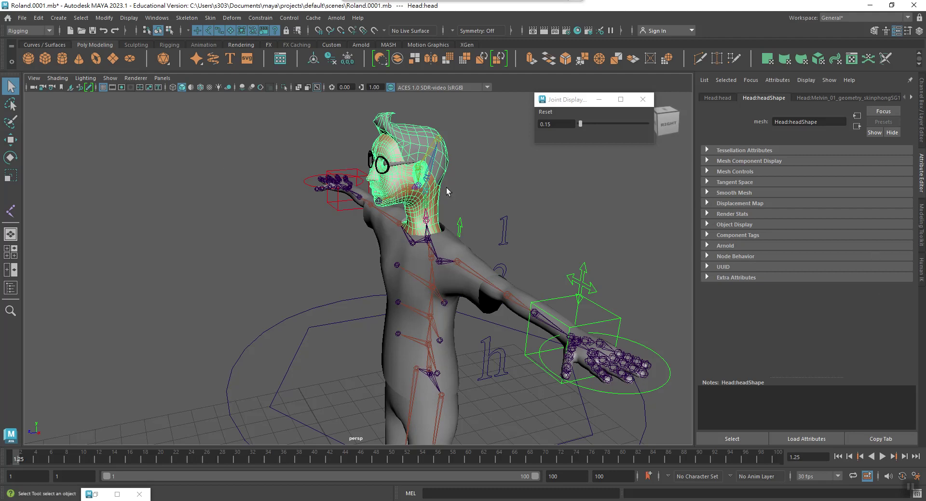
Step: Unhide the head geometry, then test hiding it and undo to bring it back
left_click(129, 18)
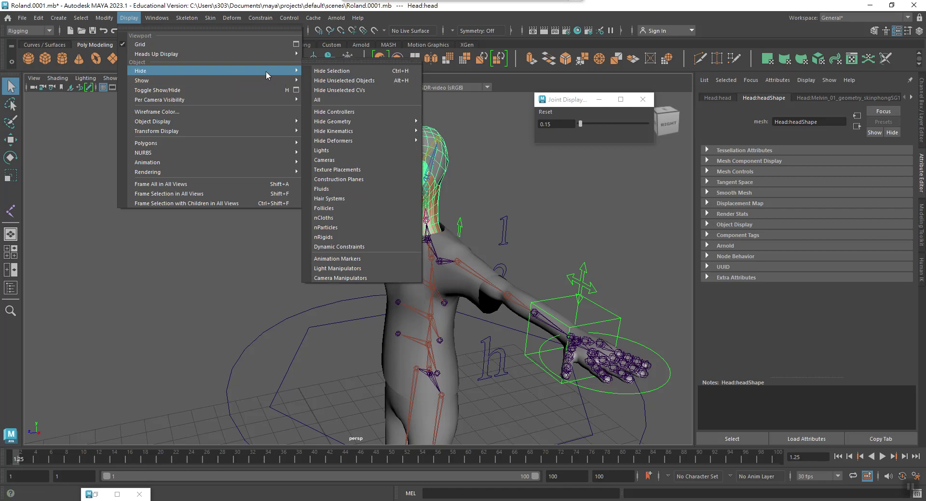
mouse_move(142, 80)
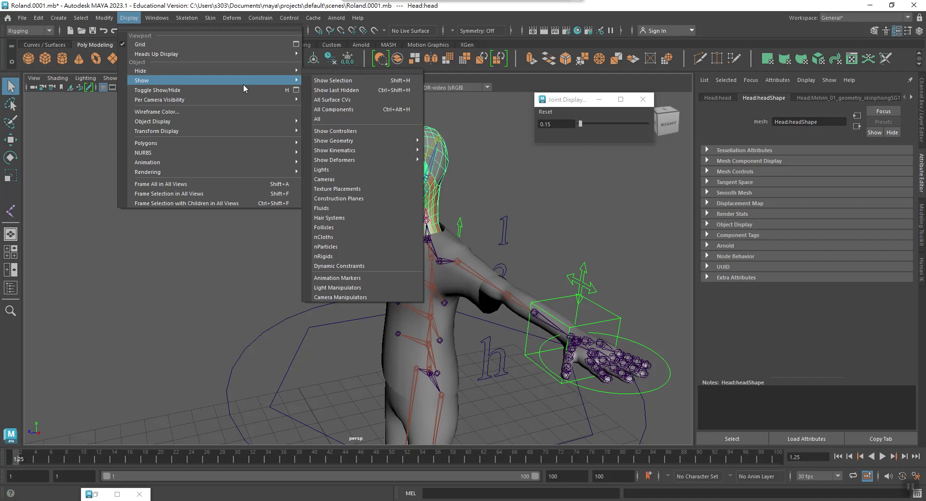
left_click(375, 90)
left_click(415, 135)
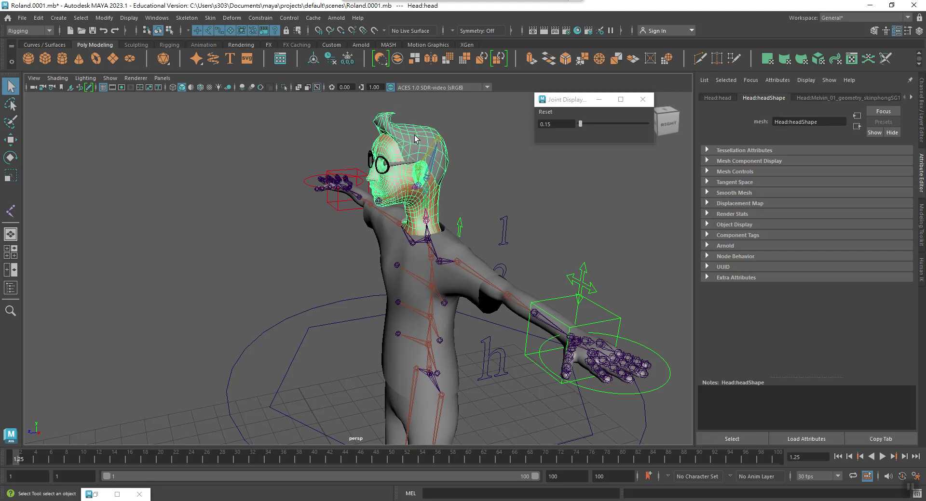
key("ctrl+h")
key("ctrl+z")
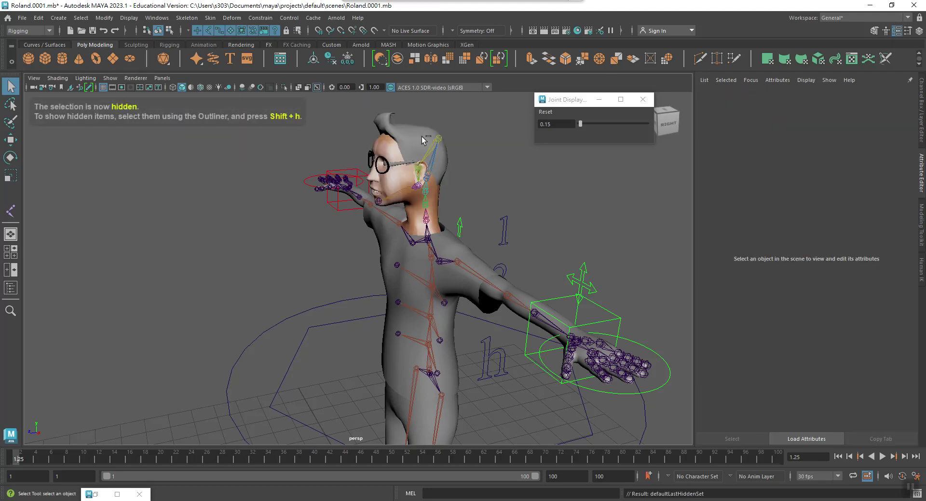
Step: Reselect the head and switch the side panel to the Channel Box/Layer Editor
left_click(435, 172)
left_click(436, 173)
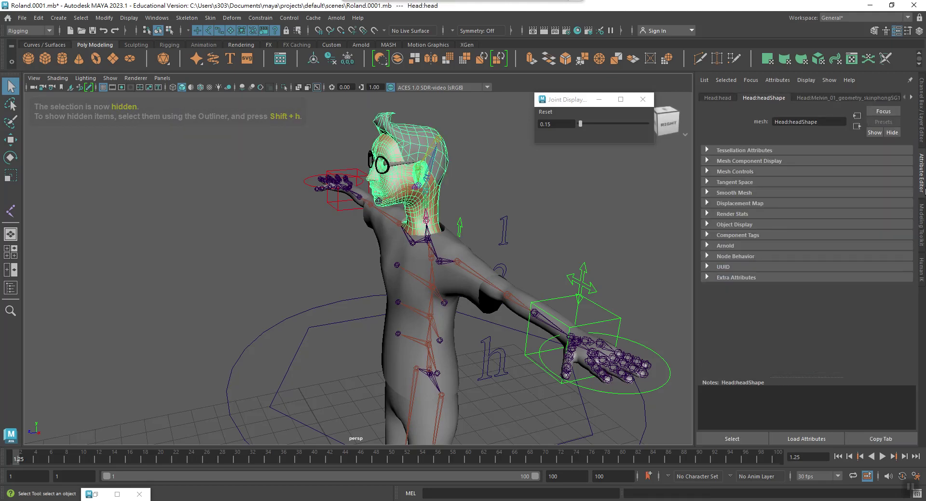
left_click(919, 134)
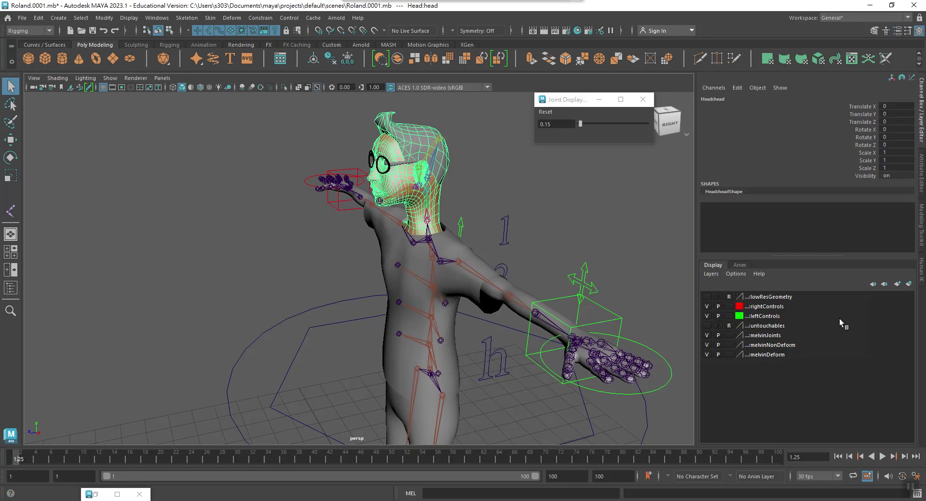
Step: Create a new display layer from the selected head and check its visibility toggle
left_click(908, 286)
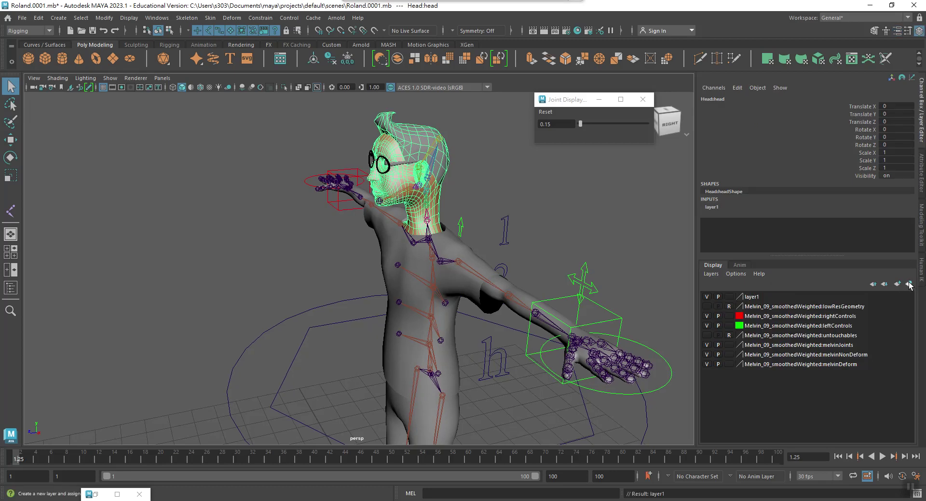
left_click(705, 297)
left_click(706, 297)
Step: Rename the new layer to HeadGeo and hide it
double_click(757, 295)
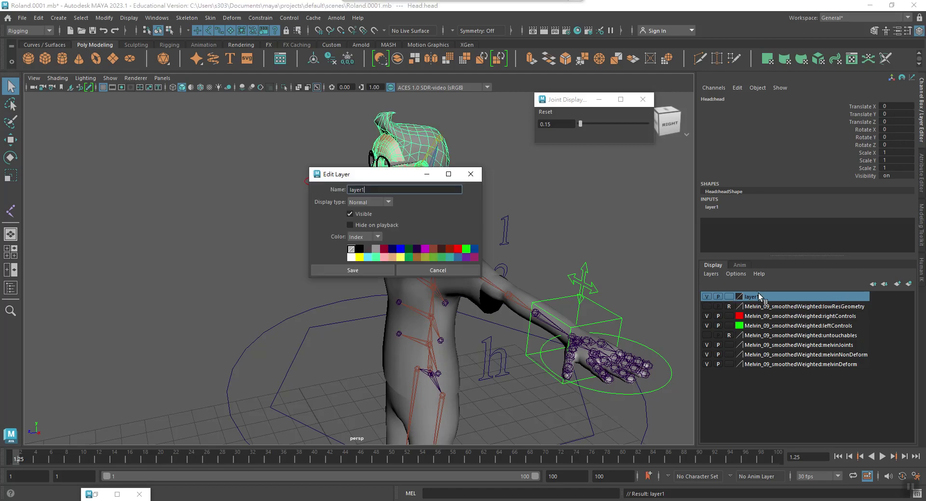
type("H")
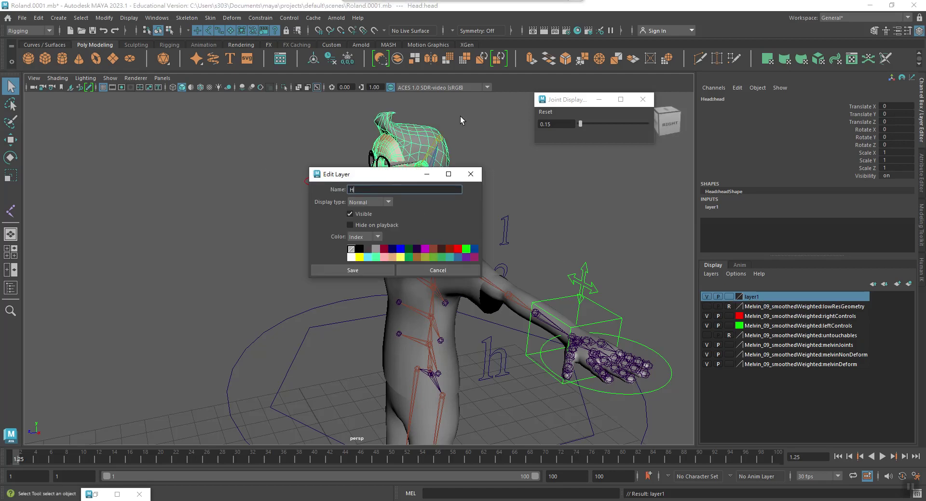
type("e")
key("BackSpace")
key("super+space")
type("G")
type("e")
type("o")
left_click(351, 270)
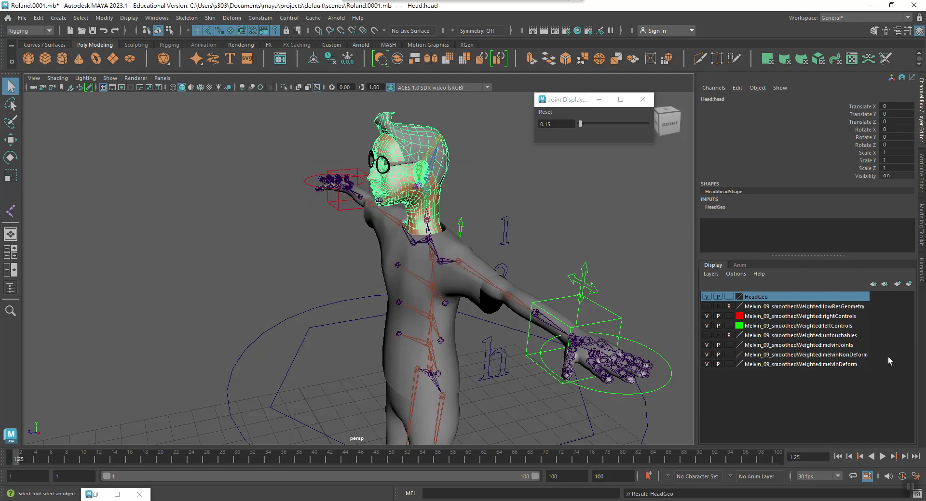
left_click(706, 297)
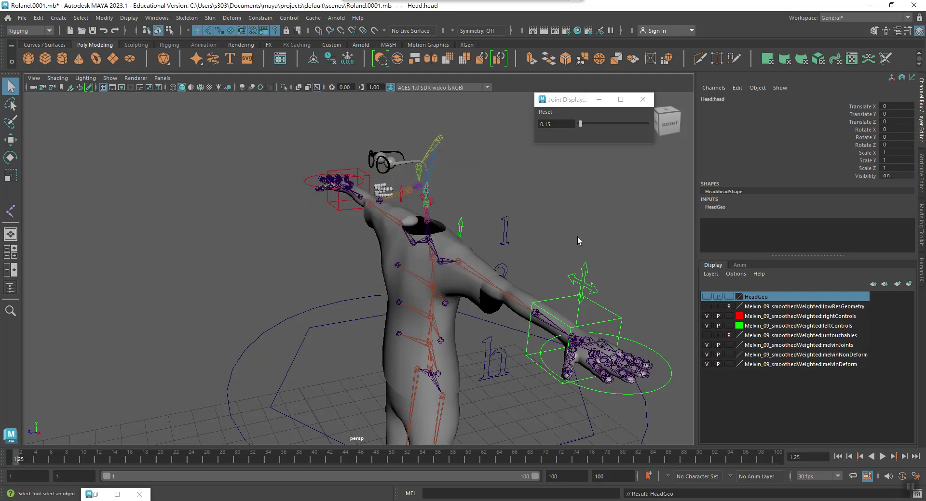
Step: Inspect the head in side view, then return to perspective and orbit around the upper body
key("space")
left_click_drag(577, 237, 622, 237)
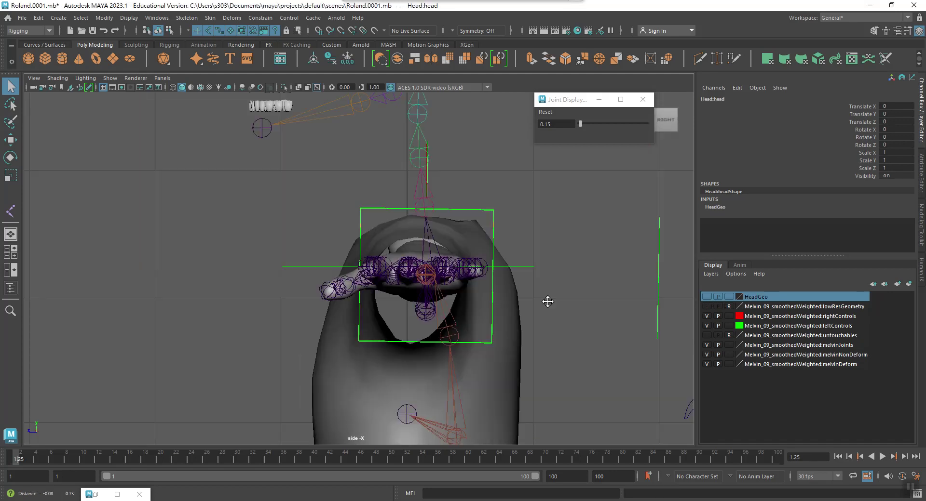
mouse_move(548, 302)
middle_mouse_down("alt")
mouse_move(444, 210)
mouse_move(485, 275)
middle_mouse_up("alt")
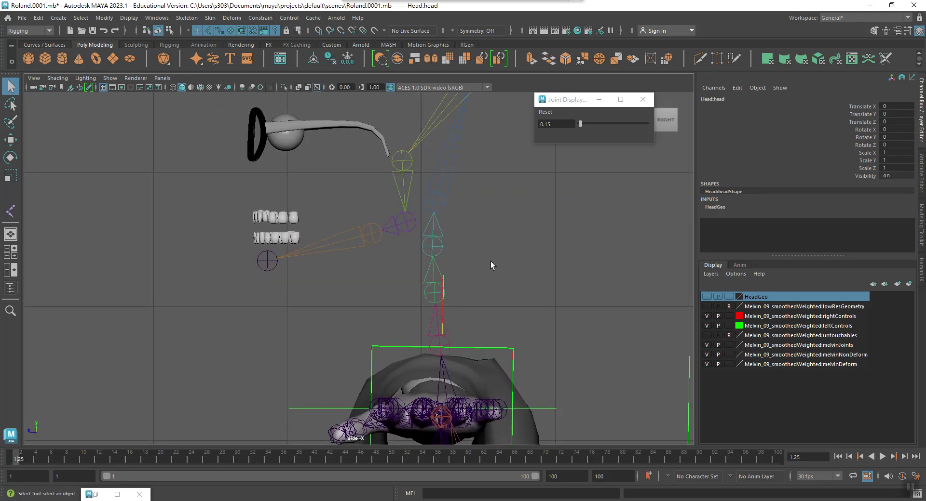
key("space")
left_click_drag(505, 249, 505, 240)
left_click(487, 283)
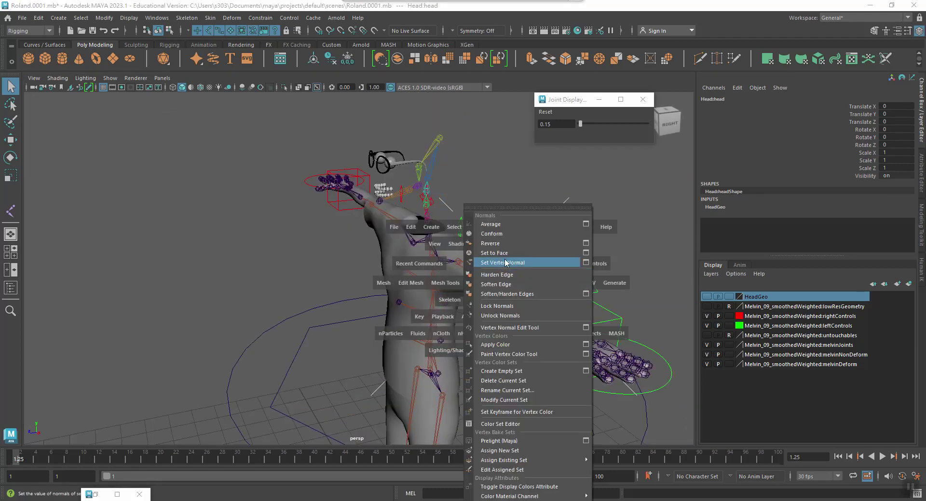
left_click(516, 203)
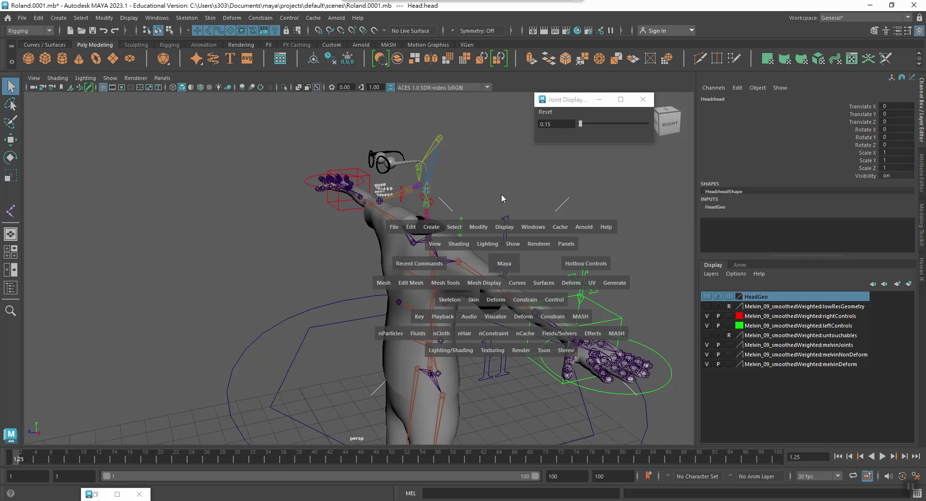
scroll(432, 222, "up", 5)
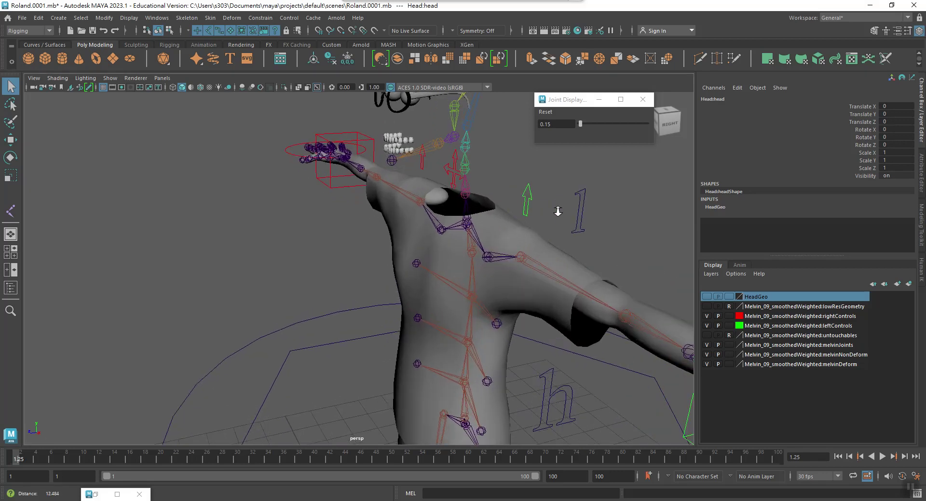
left_click_drag(432, 223, 420, 225, "alt")
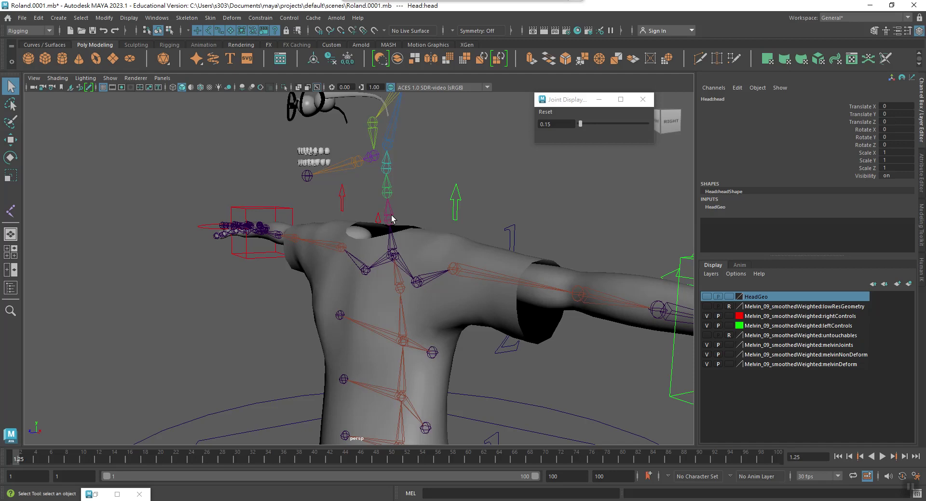
left_click(394, 221)
left_click(397, 223)
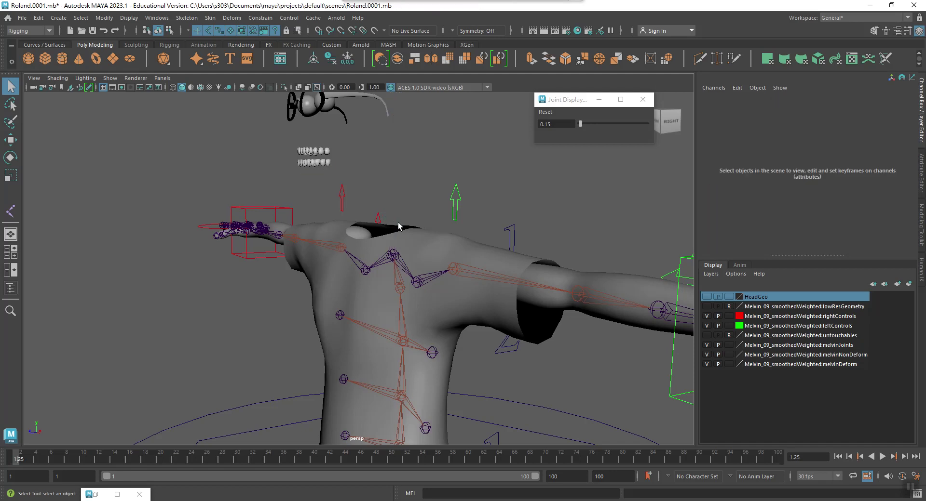
Step: Switch to the right view, add the Node Editor, and choose the four-view layout
key("space")
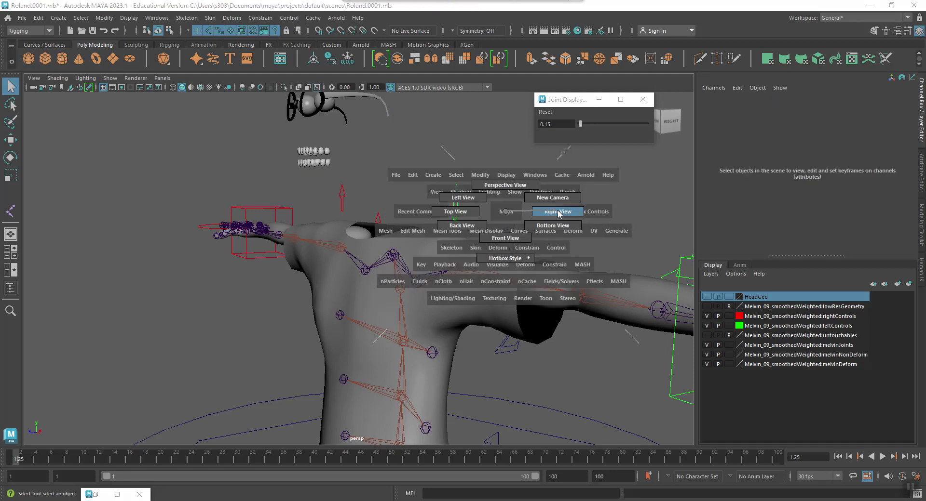
left_click_drag(606, 220, 555, 213)
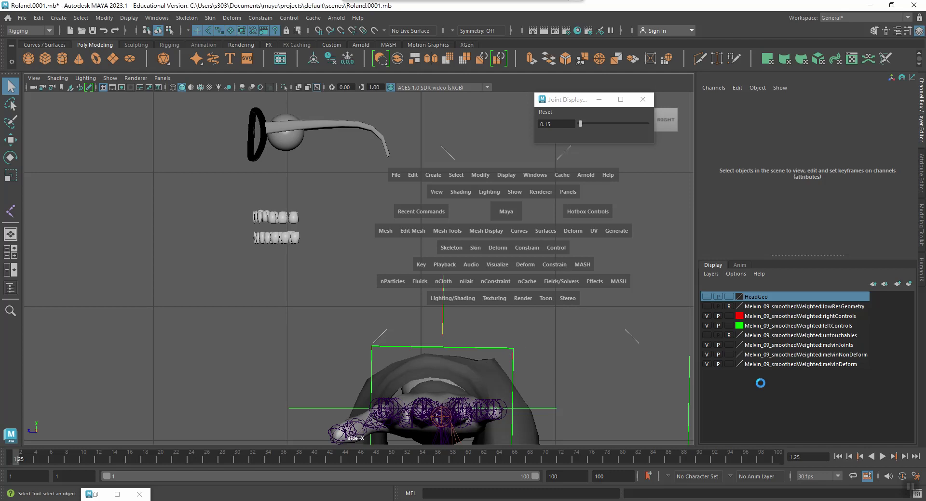
left_click_drag(540, 330, 711, 300)
key("space")
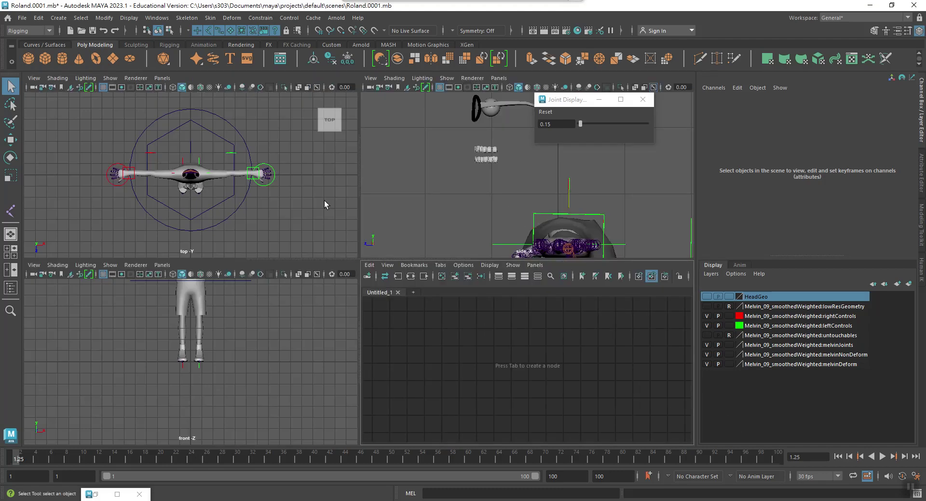
key("space")
key("space")
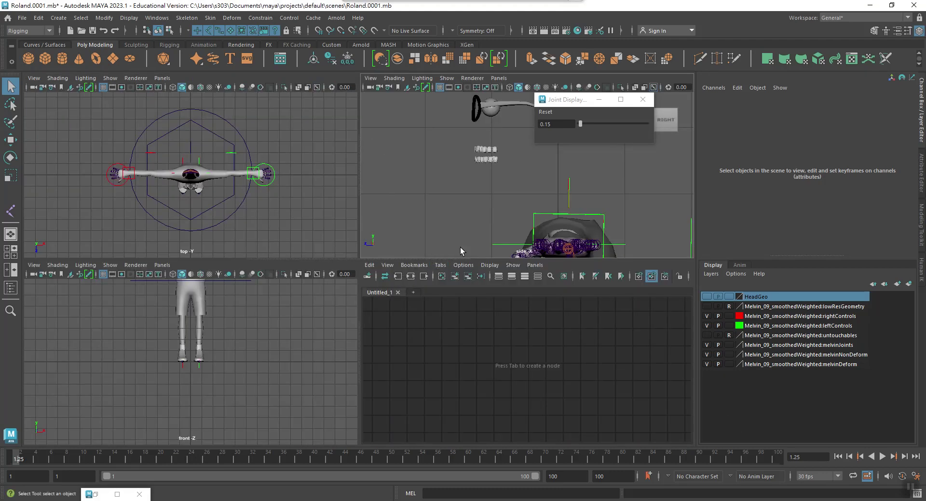
Step: Show HeadGeo again, frame the head in side view, and open the Create Joints settings
left_click(706, 296)
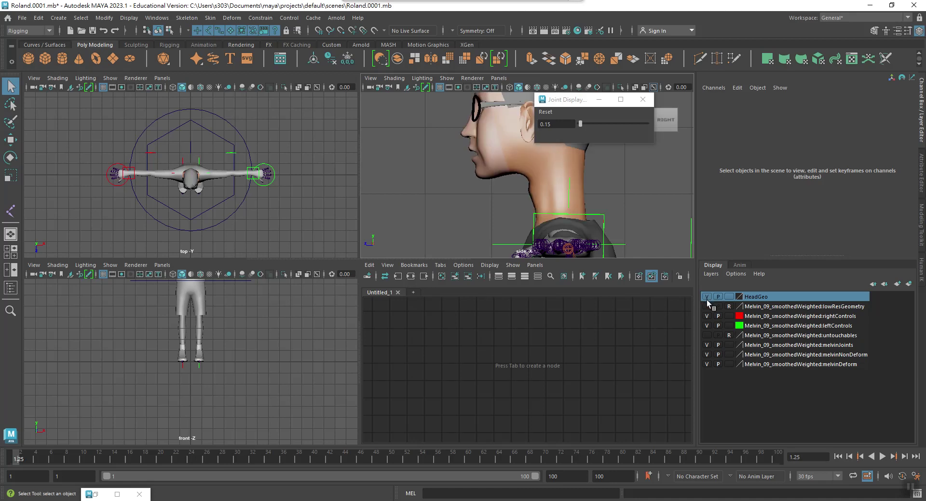
mouse_move(638, 177)
right_mouse_down("alt")
mouse_move(610, 207)
mouse_move(627, 208)
right_mouse_up("alt")
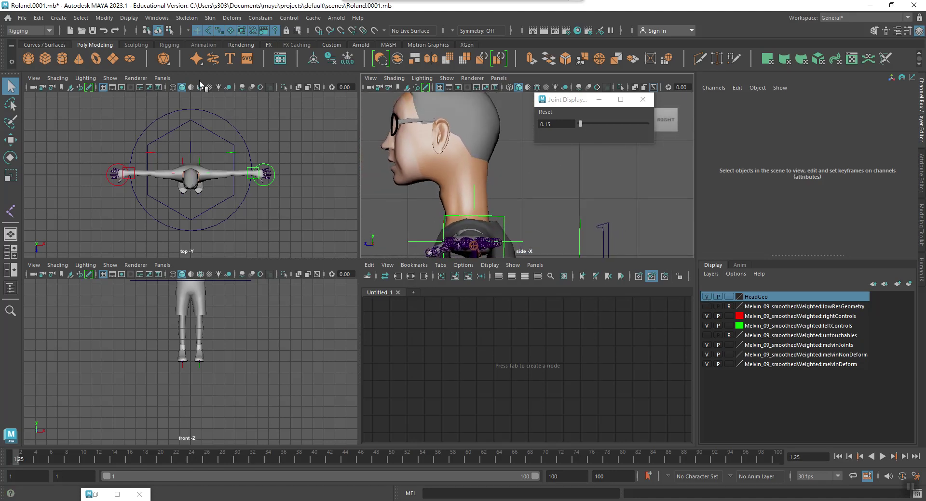
left_click(187, 17)
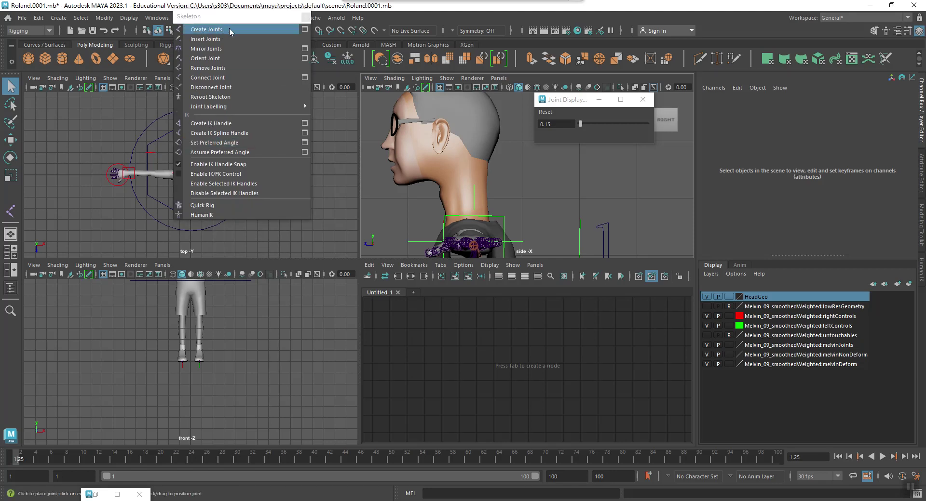
left_click(305, 30)
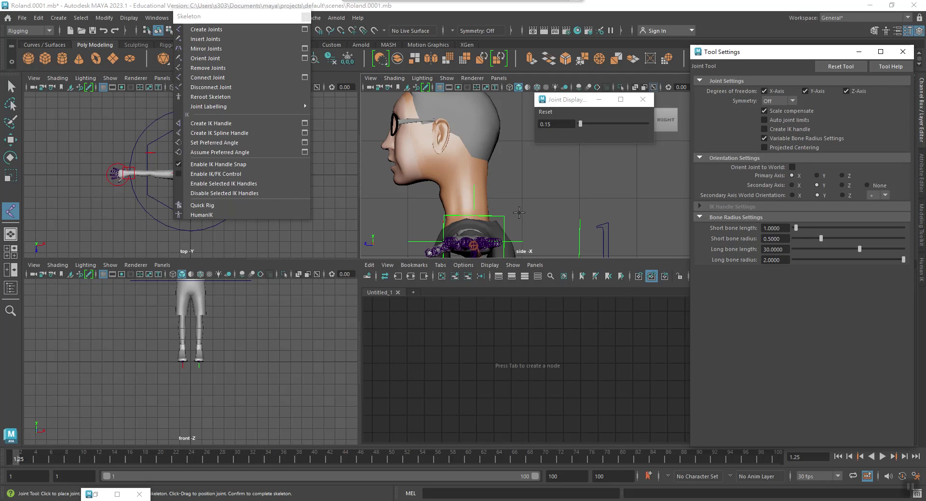
Step: Draw a six-joint chain up the neck to the head top, then down to jaw and chin
left_click(466, 212)
left_click(463, 191)
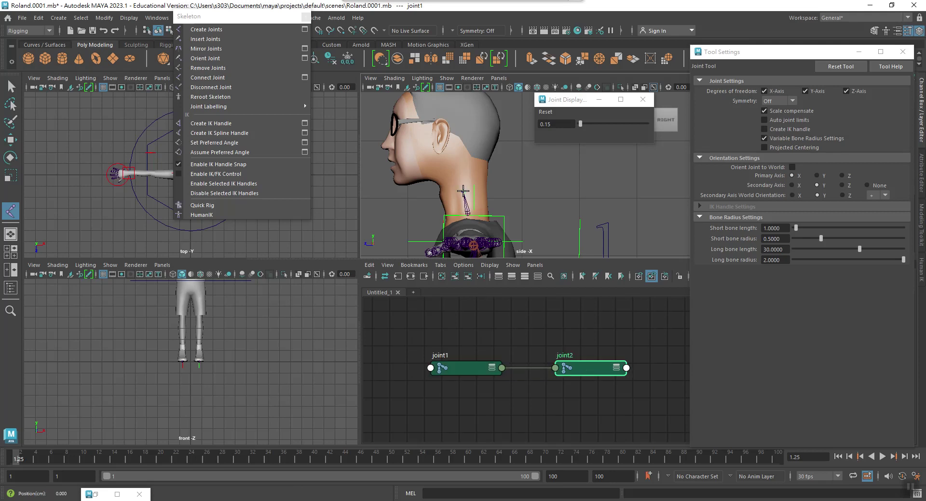
left_click_drag(463, 191, 461, 191)
left_click(459, 169)
middle_click_drag(564, 181, 572, 220, "alt")
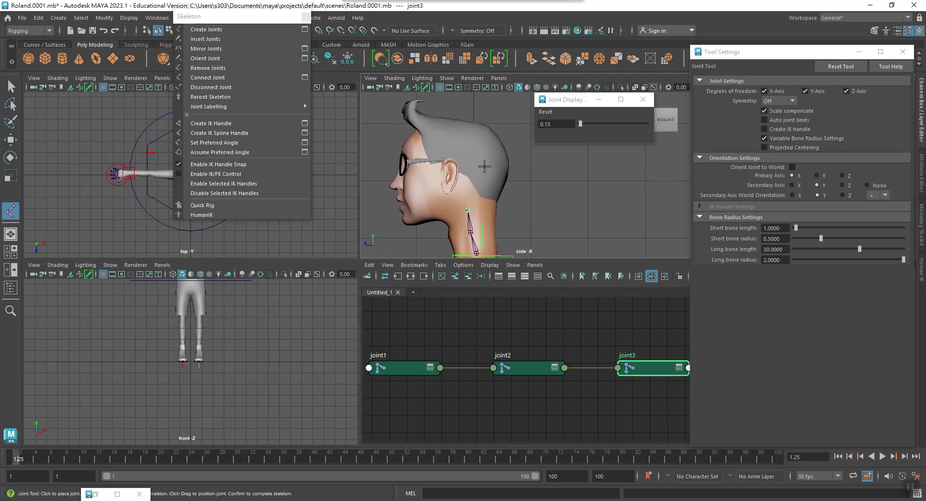
left_click_drag(484, 166, 472, 128)
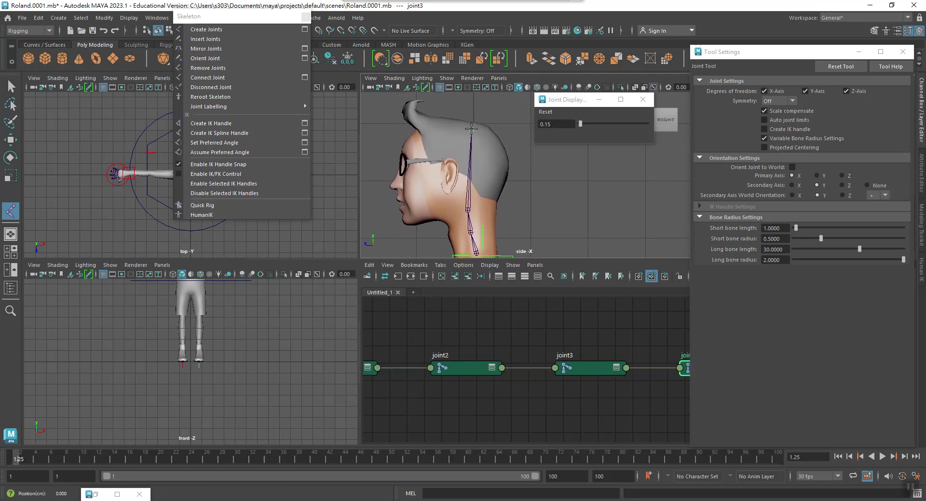
left_click(435, 206)
left_click_drag(435, 206, 431, 209)
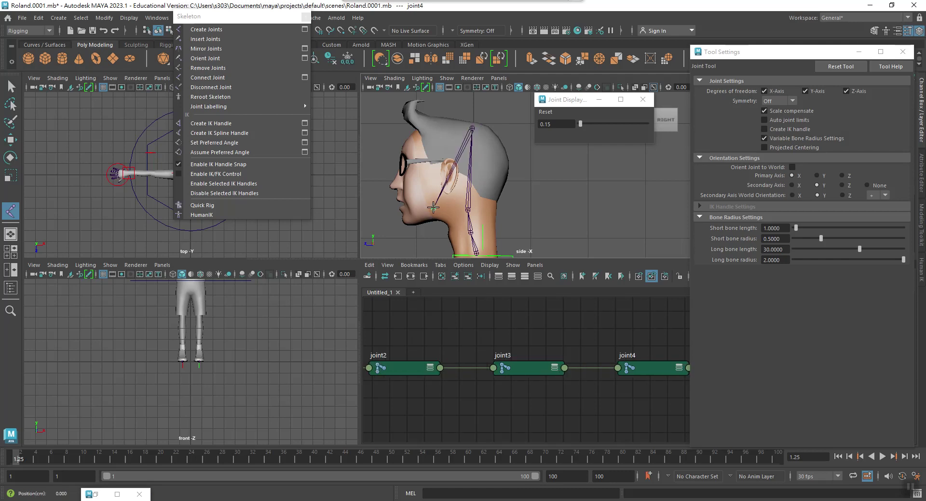
left_click(401, 222)
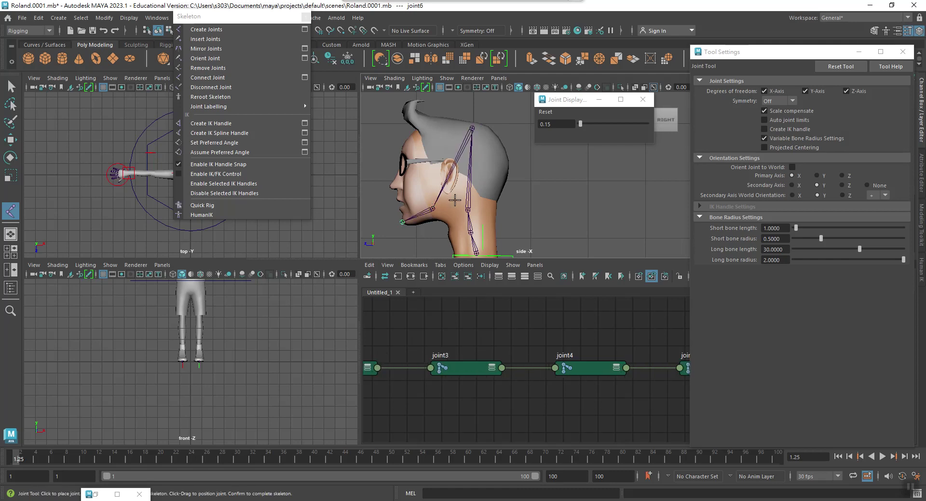
key("Return")
key("q")
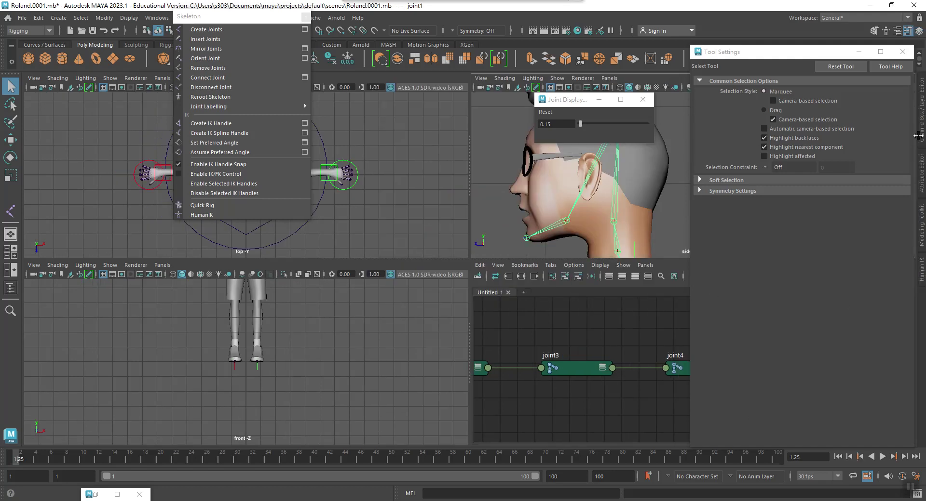
Step: Frame the neck joints and rename root joint joint1 to Neck_1 in the Channel Box
left_click(902, 52)
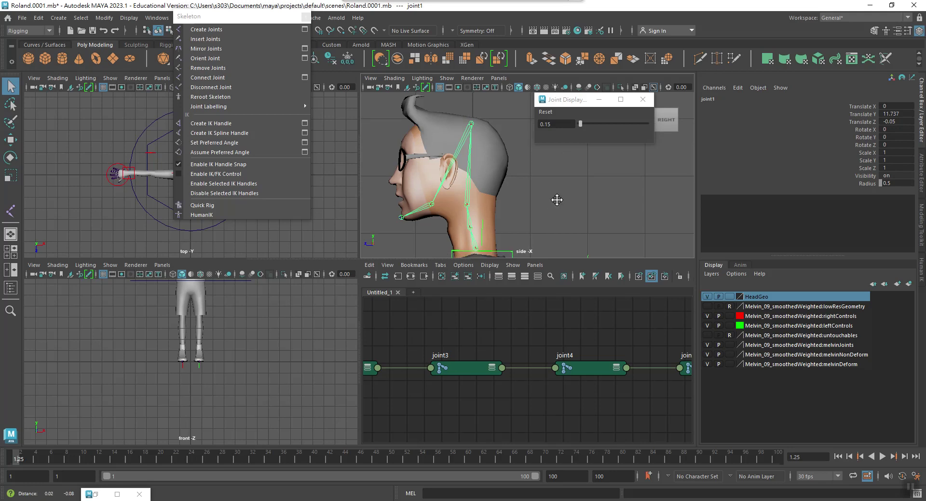
middle_click_drag(554, 198, 545, 145, "alt")
scroll(537, 190, "up", 3)
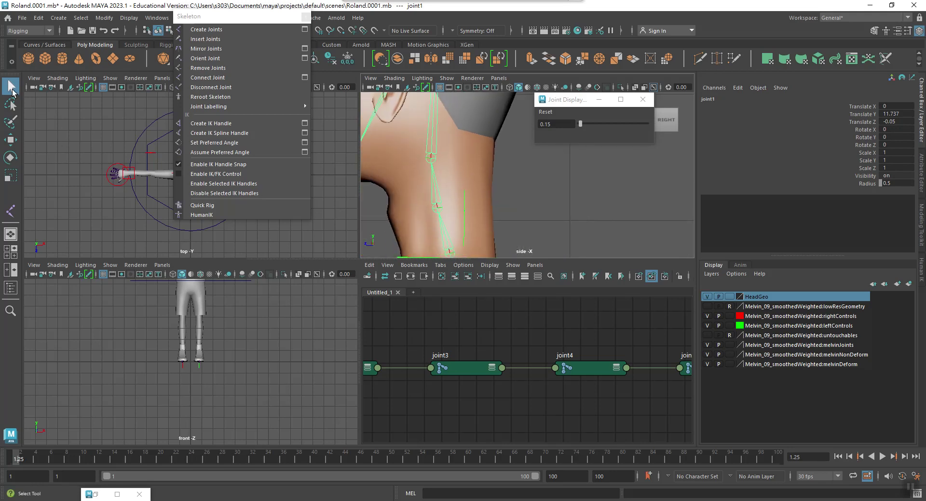
middle_click_drag(558, 213, 608, 178, "alt")
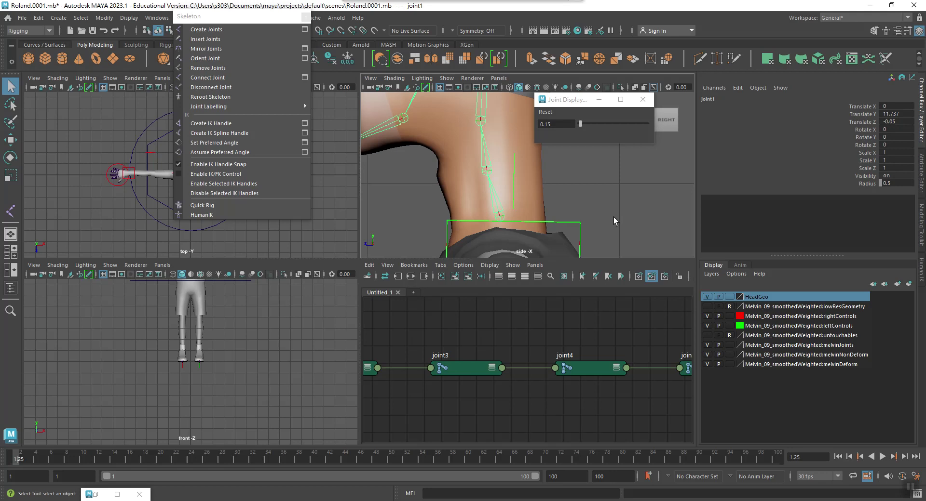
double_click(723, 98)
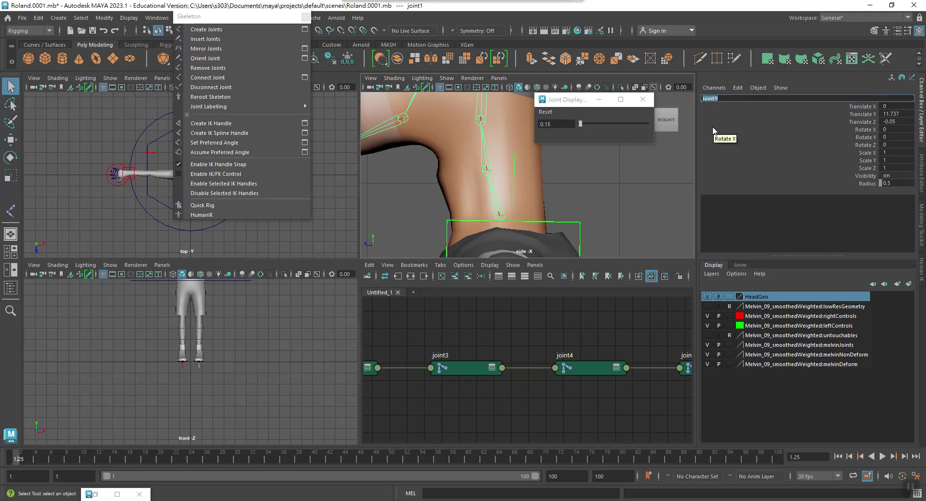
type("Neck_1")
key("Return")
key("Return")
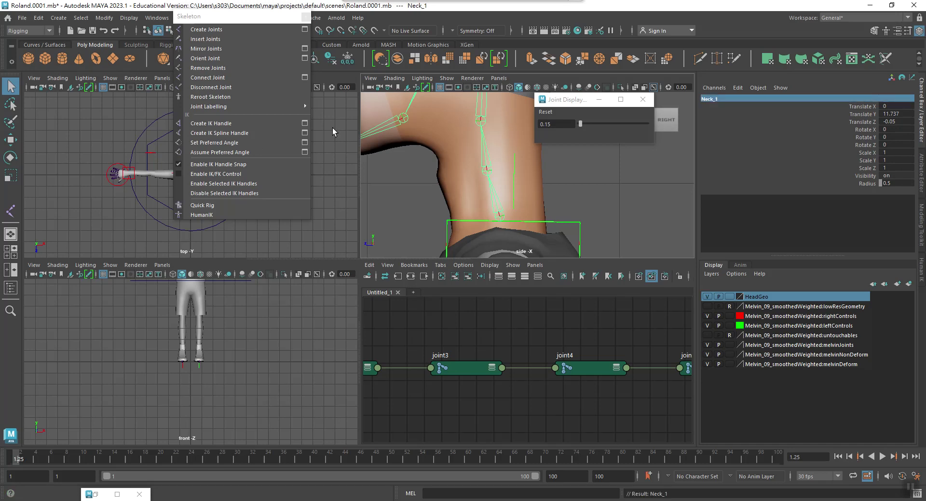
left_click(236, 19)
Step: Open the Outliner and fully expand Neck_1 to show joint2 through joint6
left_click_drag(236, 18, 343, 167)
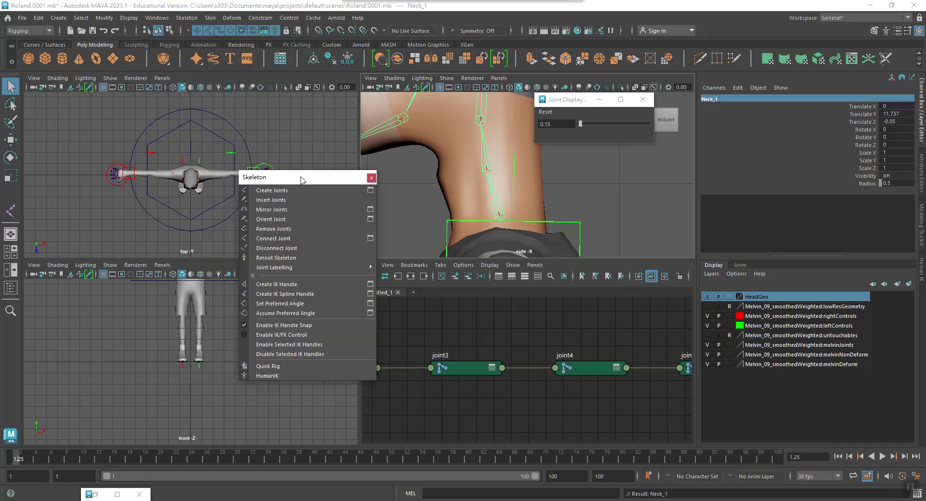
left_click(129, 18)
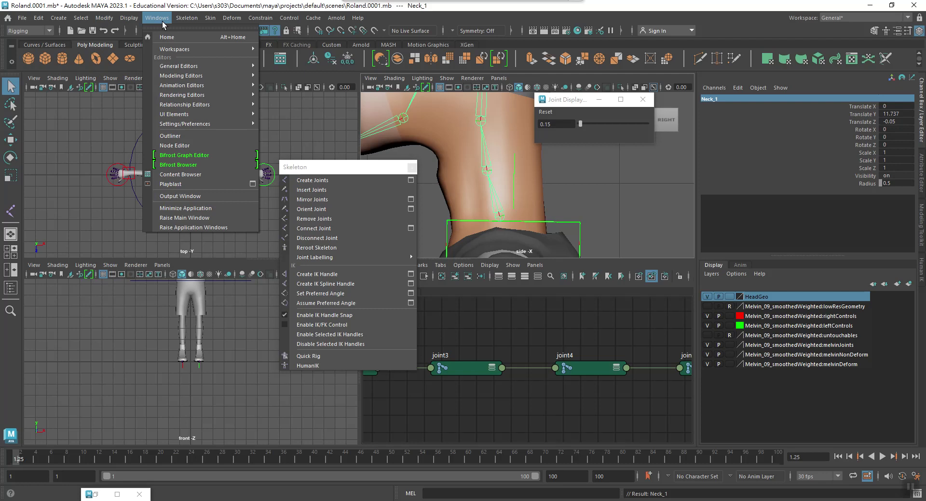
left_click(178, 136)
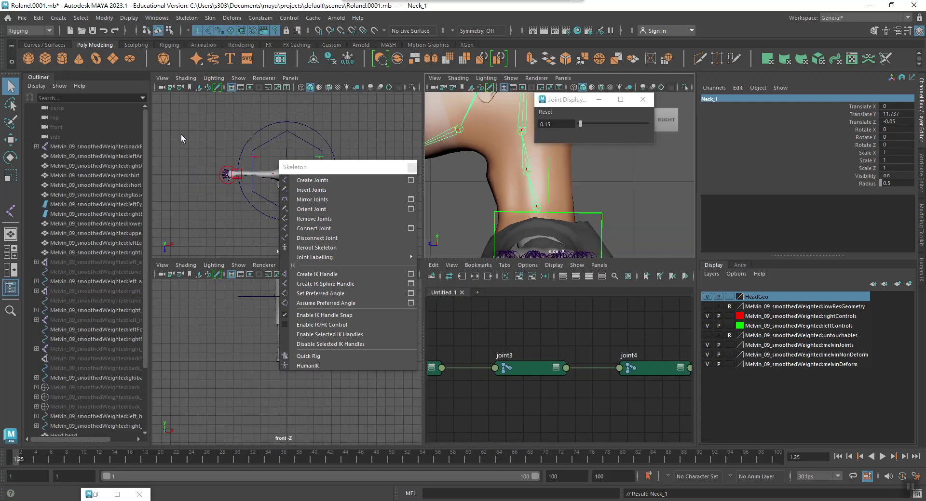
scroll(112, 326, "down", 3)
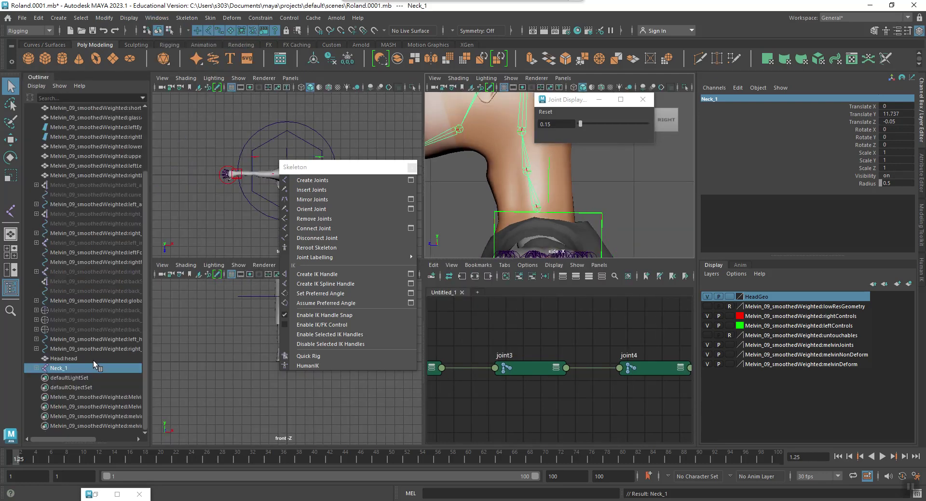
left_click(36, 368)
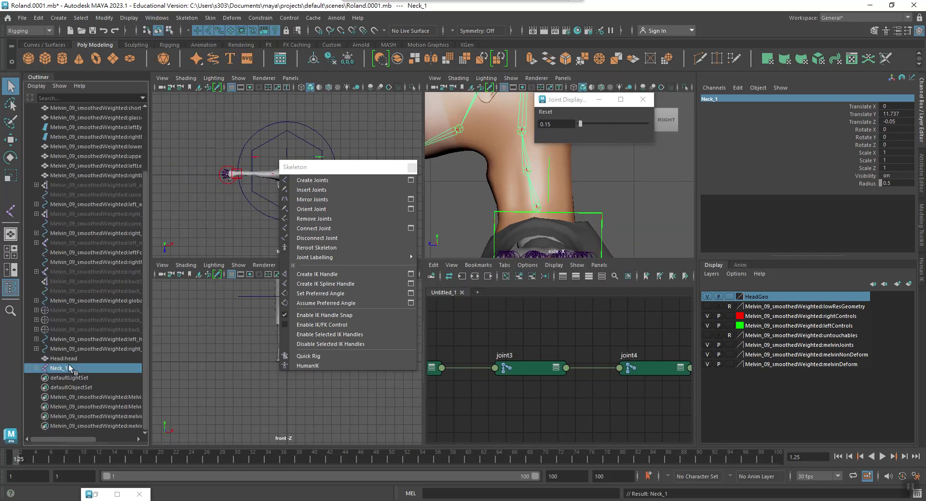
left_click(36, 370, "shift")
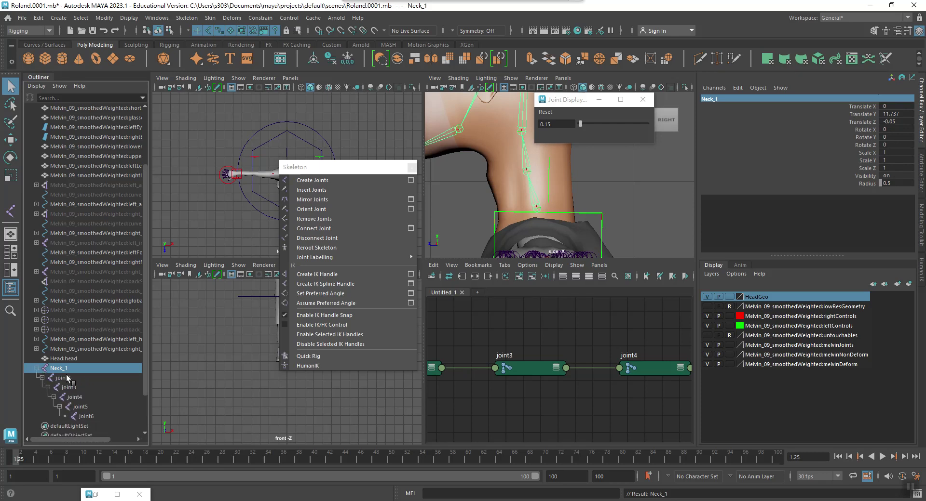
Step: Rename joint2 and joint3 to Neck_2 and Neck_3 in the Outliner
left_click(67, 378)
left_click(411, 168)
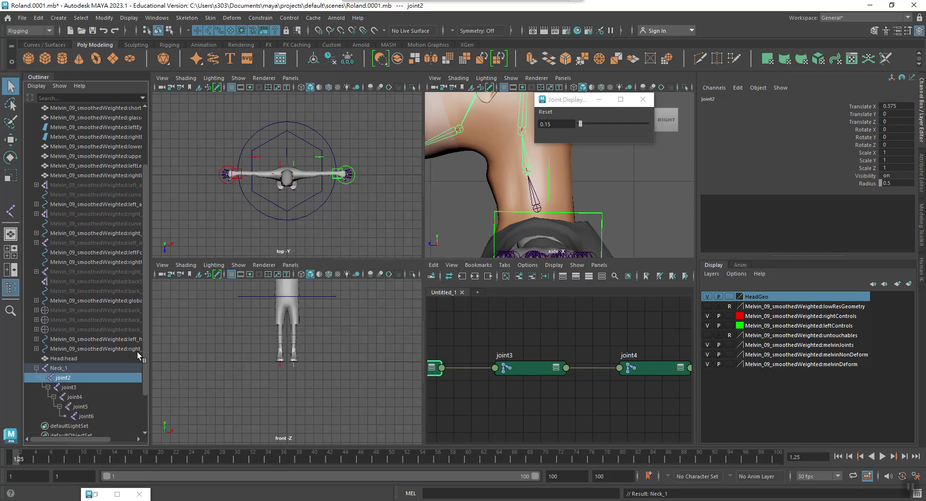
double_click(71, 379)
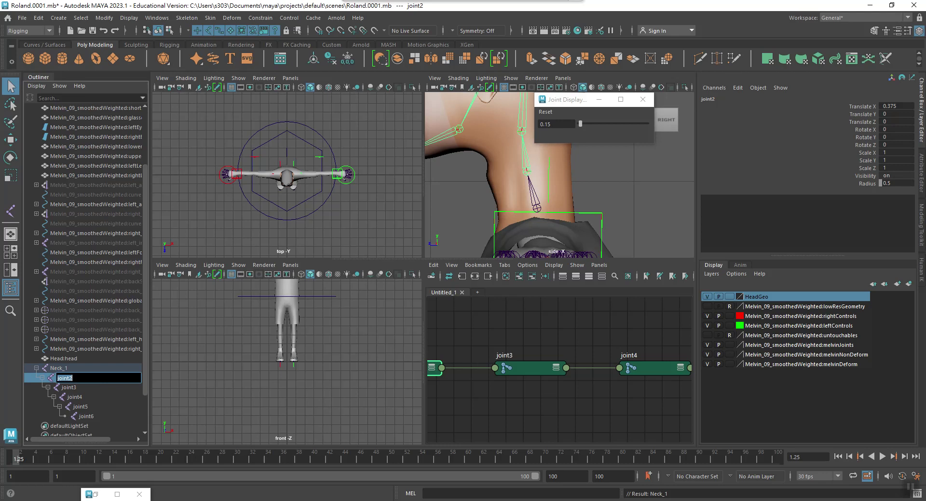
type("Neck_1")
key("Return")
mouse_move(624, 206)
middle_mouse_down("alt")
mouse_move(647, 306)
mouse_move(593, 215)
mouse_move(598, 162)
middle_mouse_up("alt")
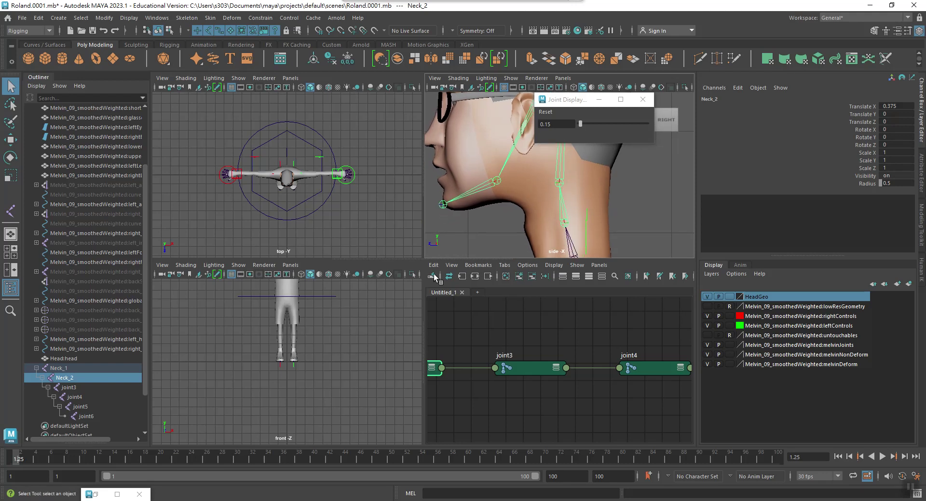
left_click(83, 391)
double_click(83, 388)
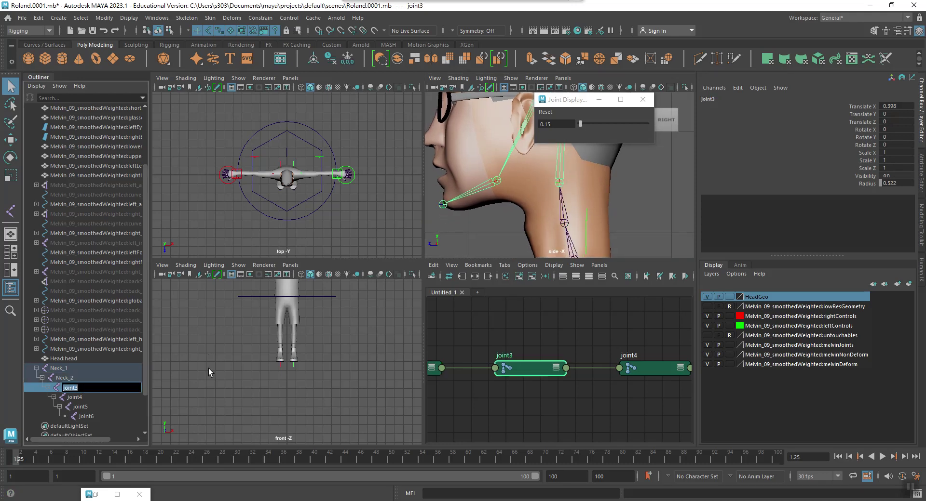
type("Neck_3")
key("Return")
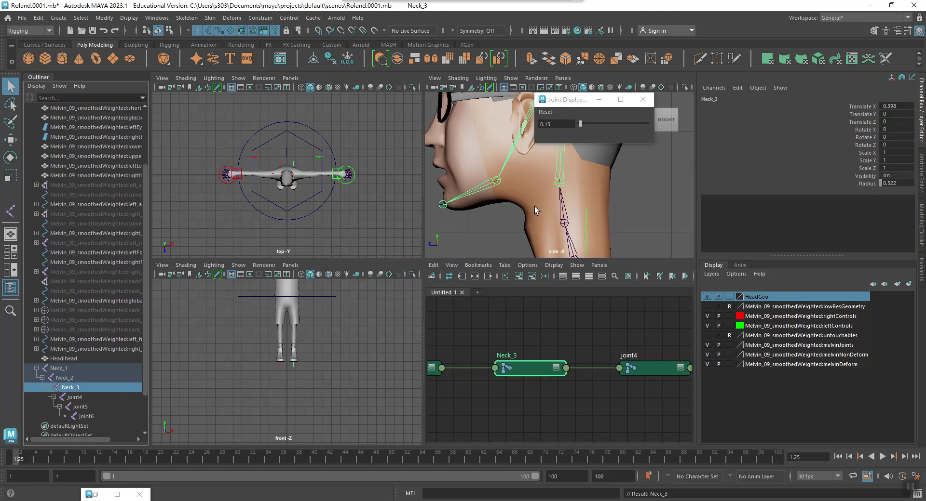
left_click_drag(535, 210, 536, 297, "alt")
Step: Rename joint4, joint5 and joint6 to Skull, jawOpen and jawChin
double_click(91, 396)
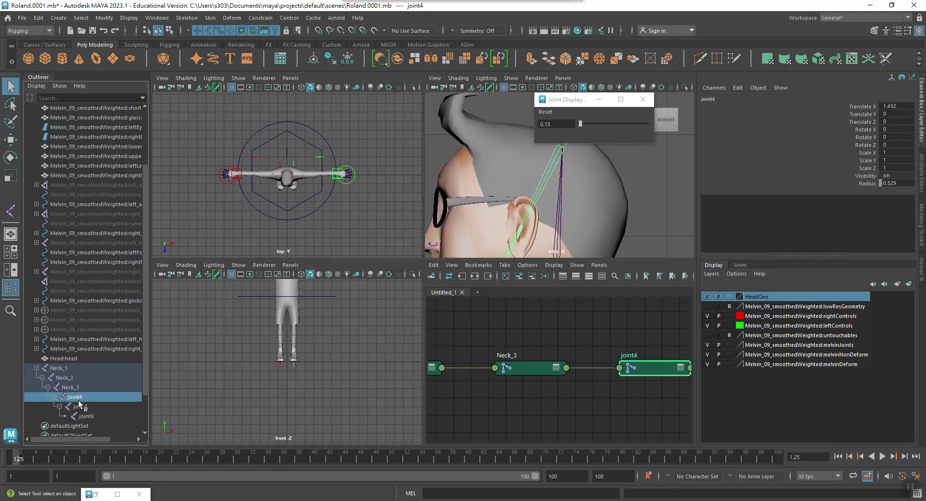
type("Skull")
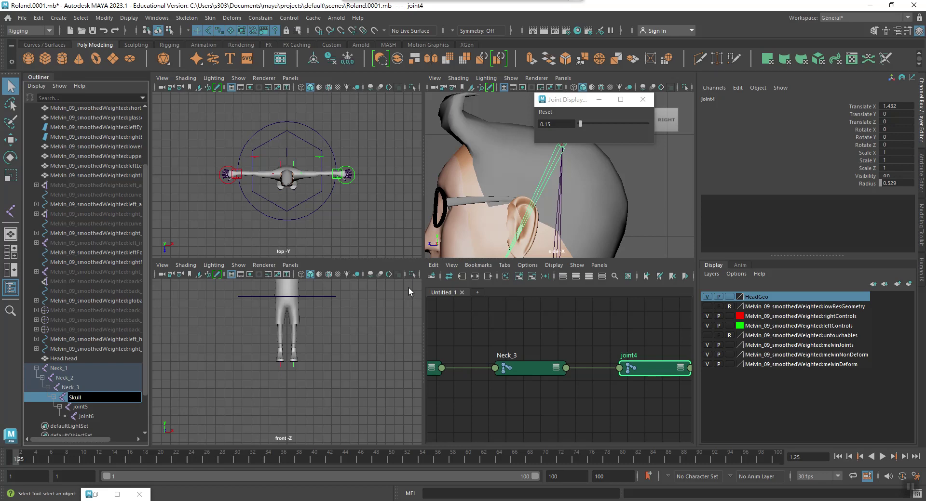
key("Return")
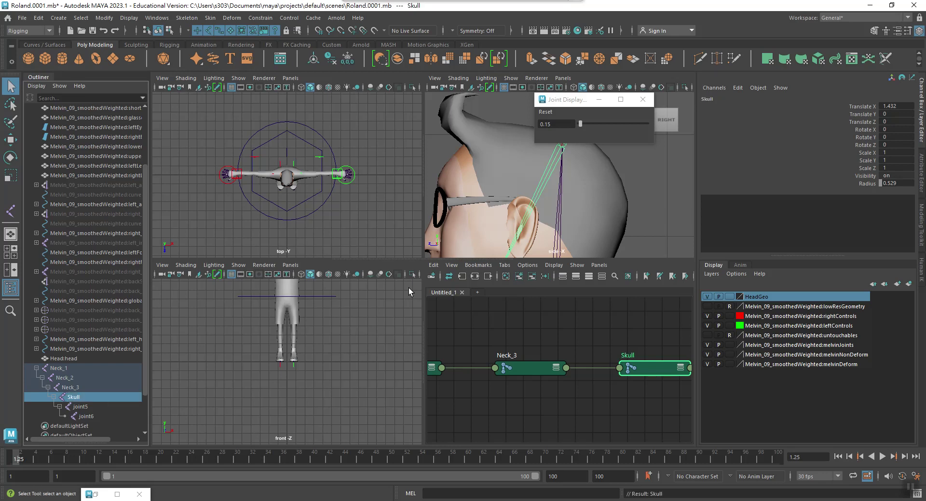
left_click(94, 407)
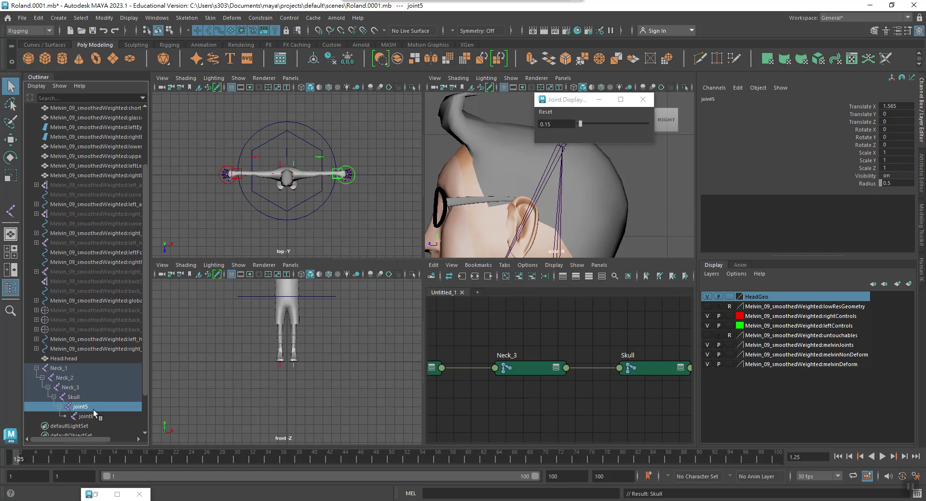
mouse_move(530, 218)
middle_mouse_down("alt")
mouse_move(553, 193)
mouse_move(596, 175)
middle_mouse_up("alt")
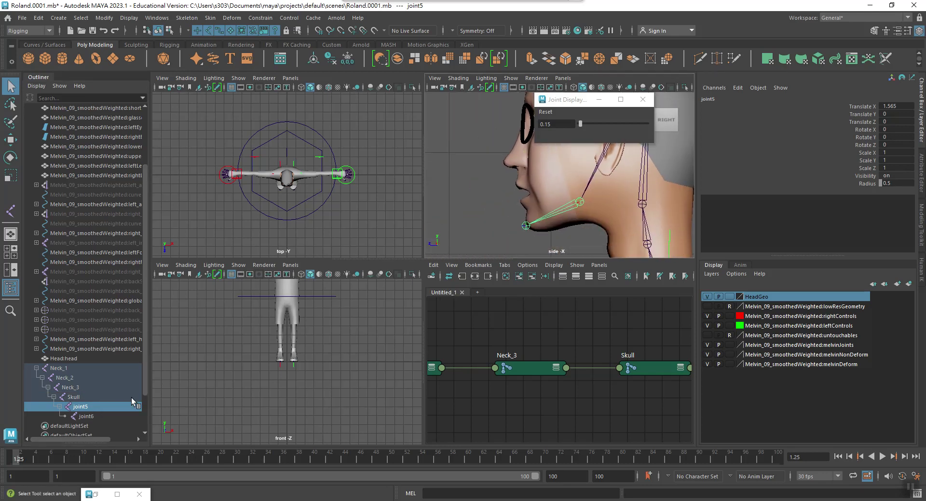
double_click(100, 406)
type("jaw")
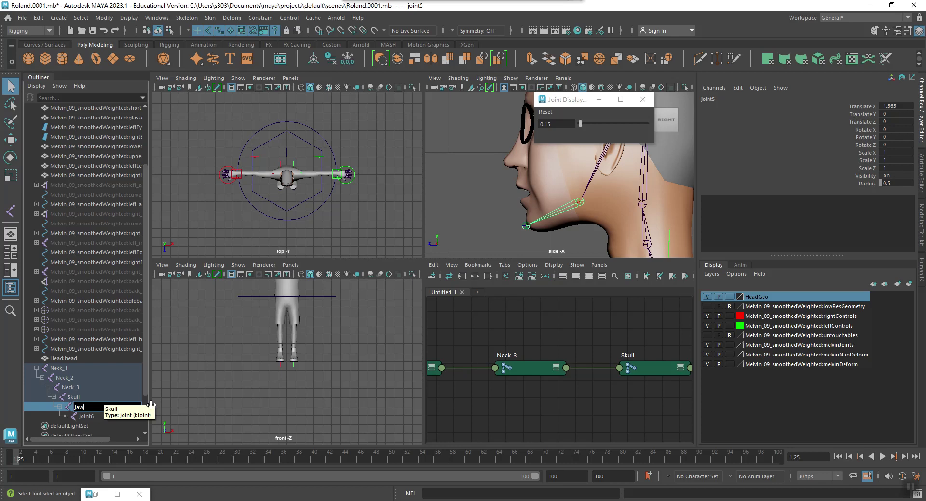
type("Open")
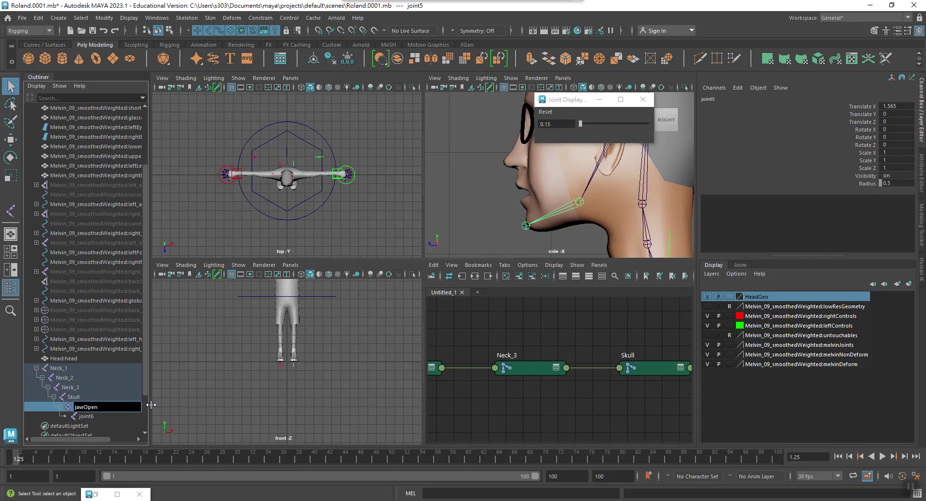
key("ctrl+a")
key("Return")
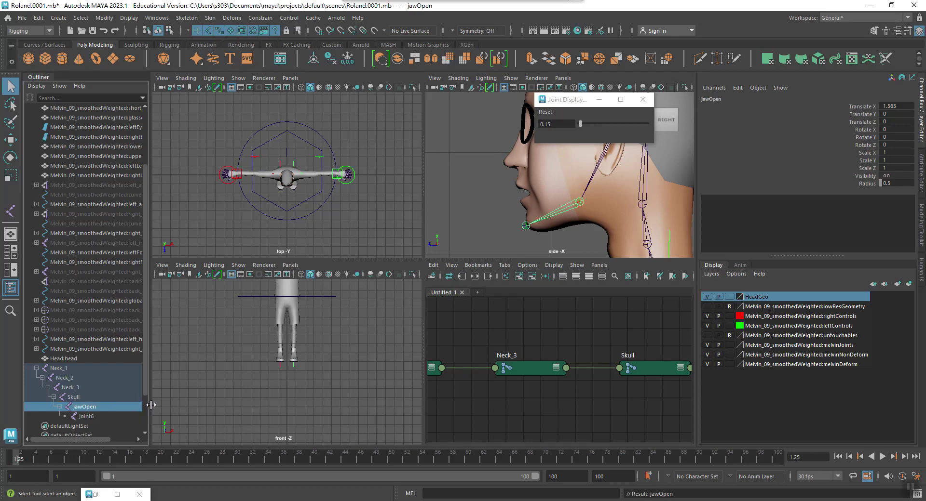
double_click(97, 416)
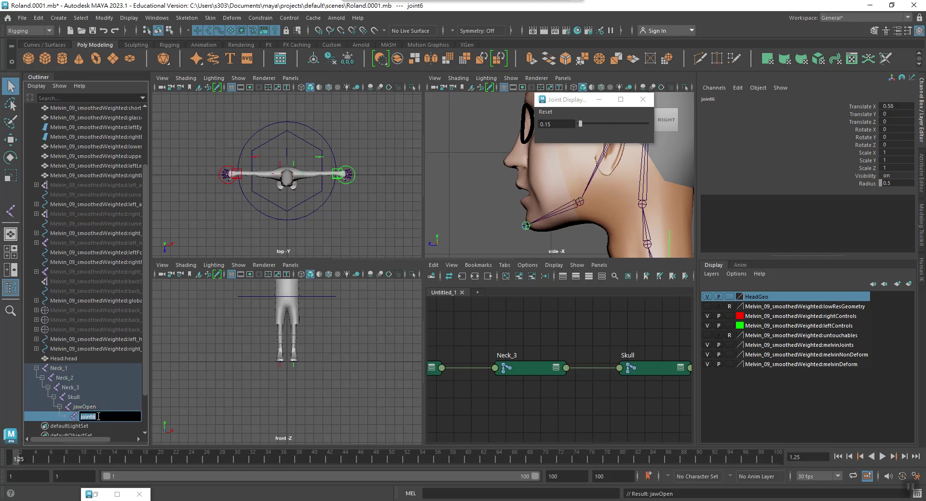
type("jawCh")
key("Return")
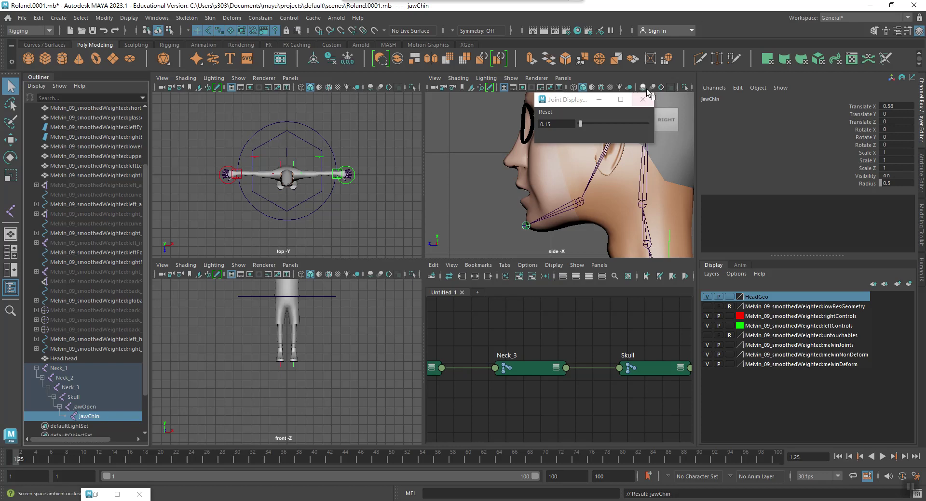
Step: Close the joint size settings and zoom a single perspective view onto the neck
left_click(642, 99)
key("space")
key("space")
left_click_drag(489, 242, 494, 217)
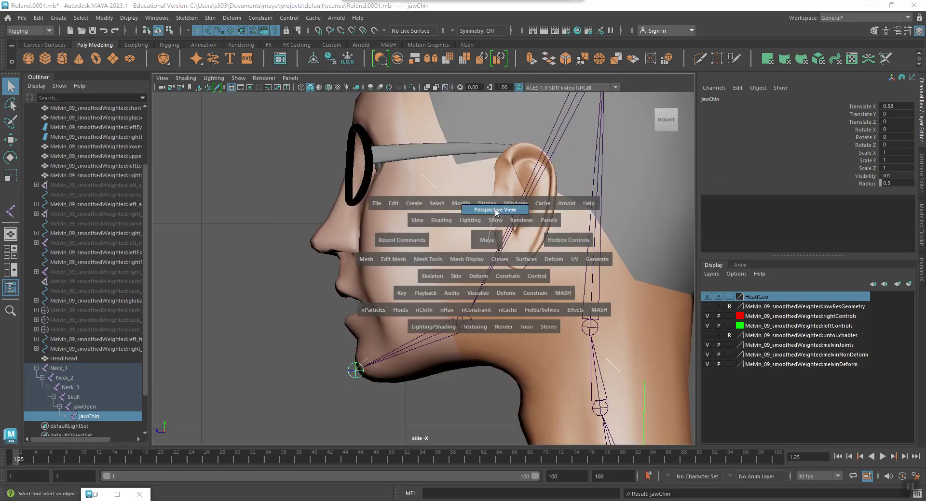
right_click_drag(497, 219, 562, 228, "alt")
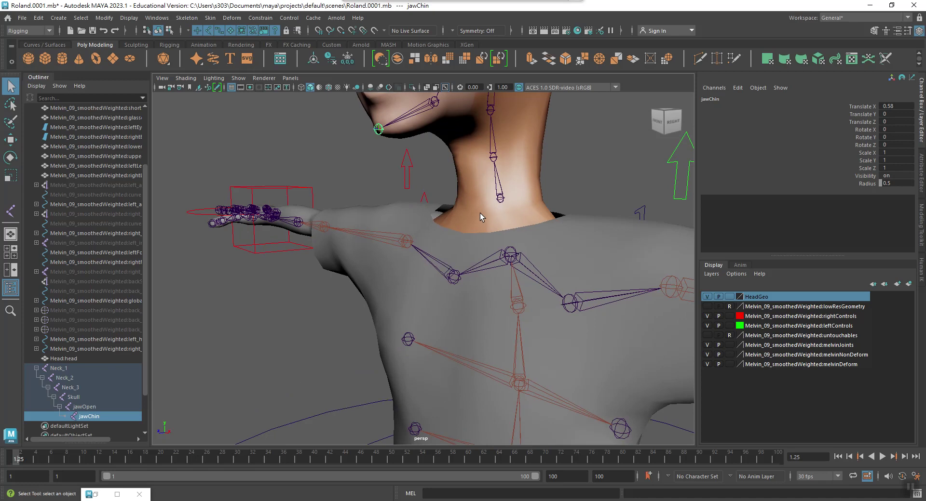
Step: Select Neck_1, then add the body rig's back shoulder joint to the selection
left_click(504, 200)
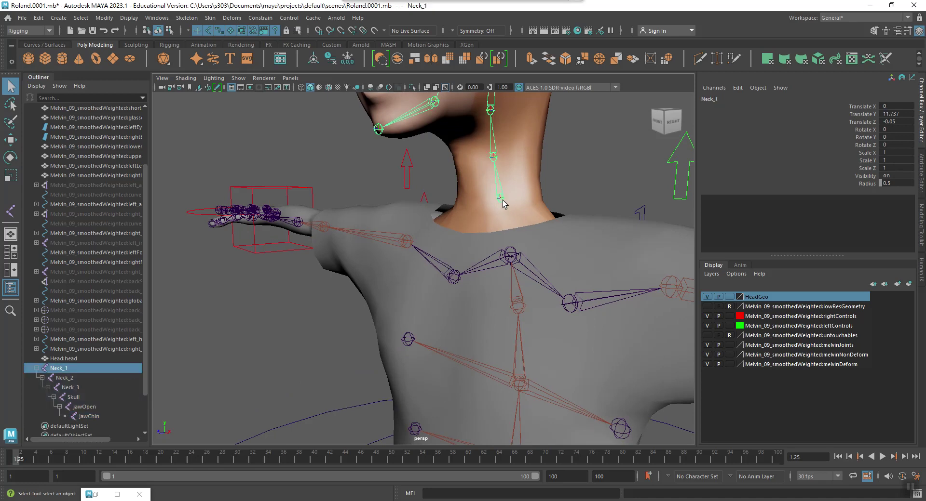
left_click(511, 256)
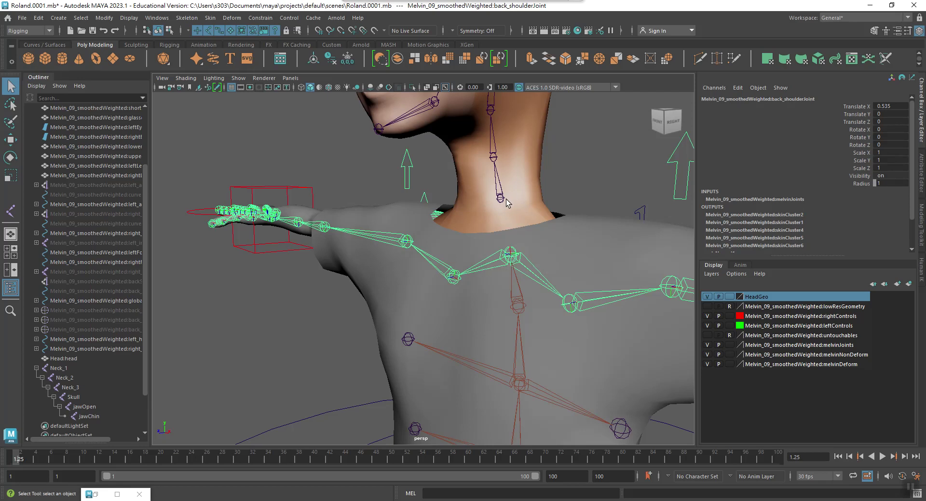
left_click(38, 17)
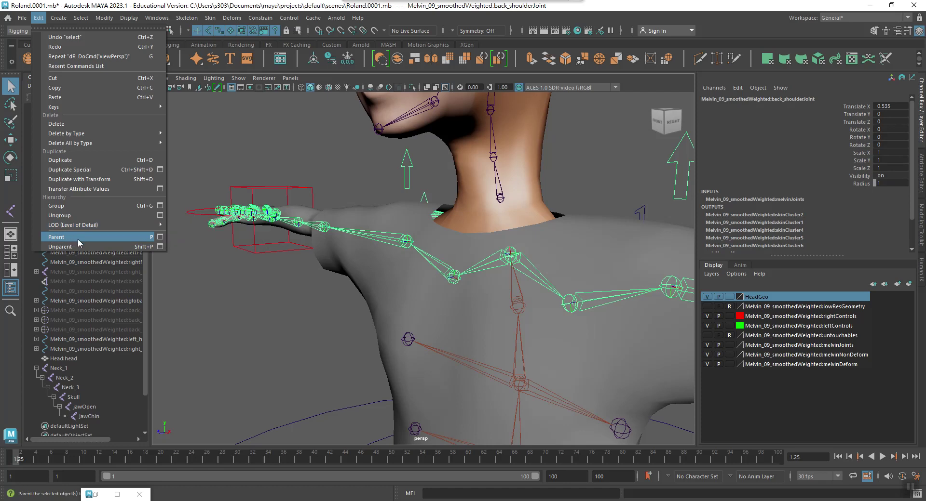
left_click(489, 203)
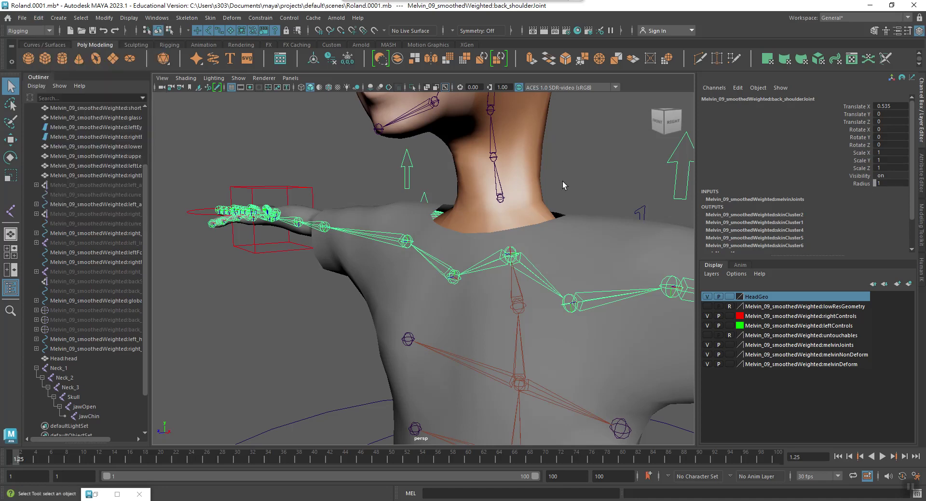
left_click(562, 181)
left_click(500, 199)
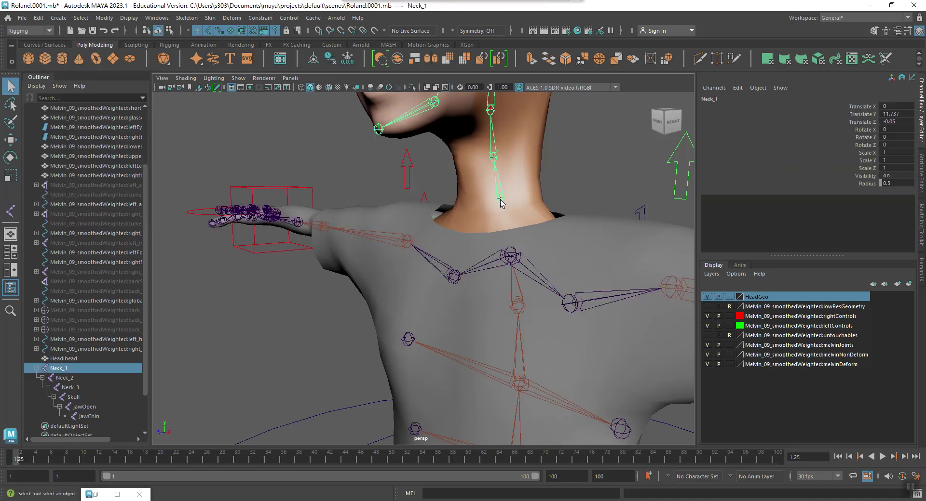
left_click(510, 254, "shift")
Step: Parent Neck_1 under the back shoulder joint and orbit the view toward the face
key("p")
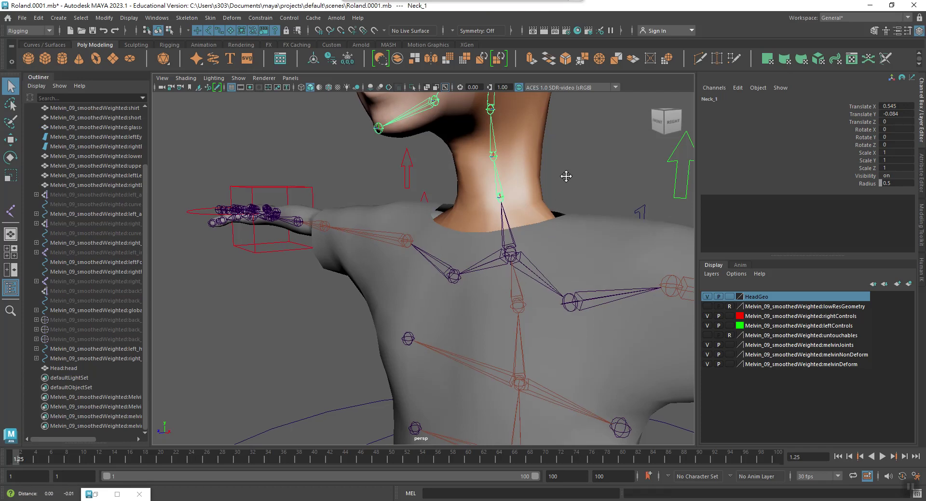
mouse_move(564, 175)
left_mouse_down("alt")
mouse_move(547, 275)
mouse_move(496, 260)
mouse_move(530, 243)
mouse_move(476, 265)
left_mouse_up("alt")
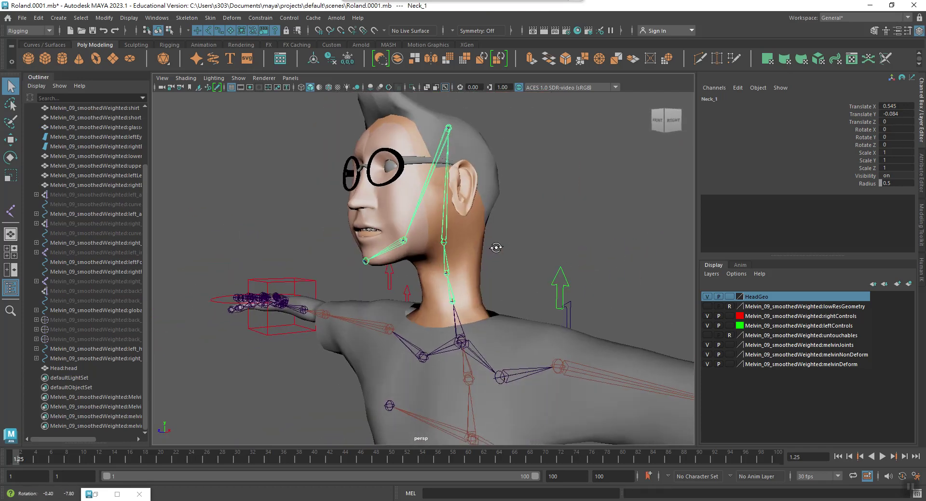
left_click(465, 264)
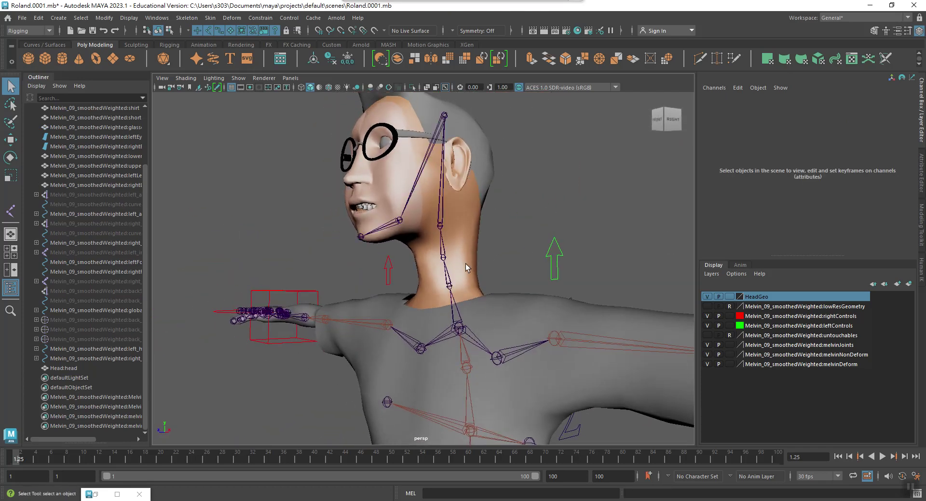
Step: Select the entire Neck_1 joint hierarchy together with the head mesh
left_click(448, 288)
left_click(79, 21)
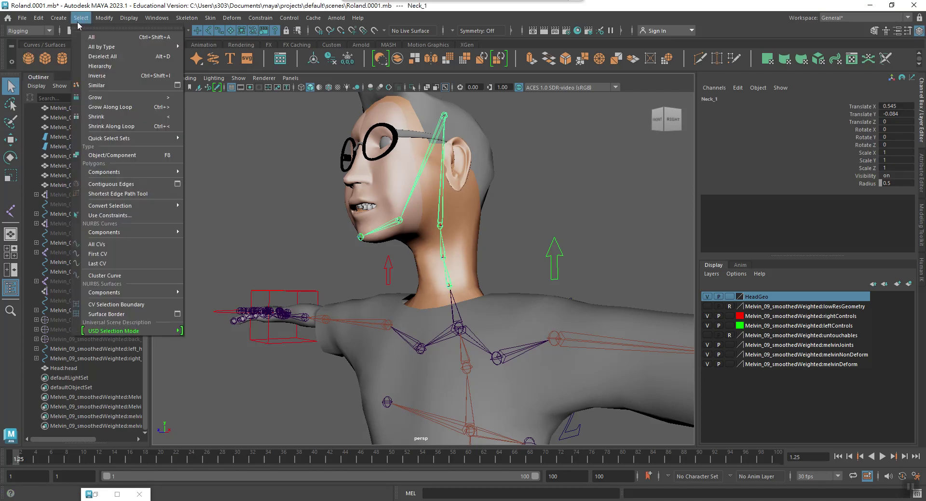
left_click(114, 68)
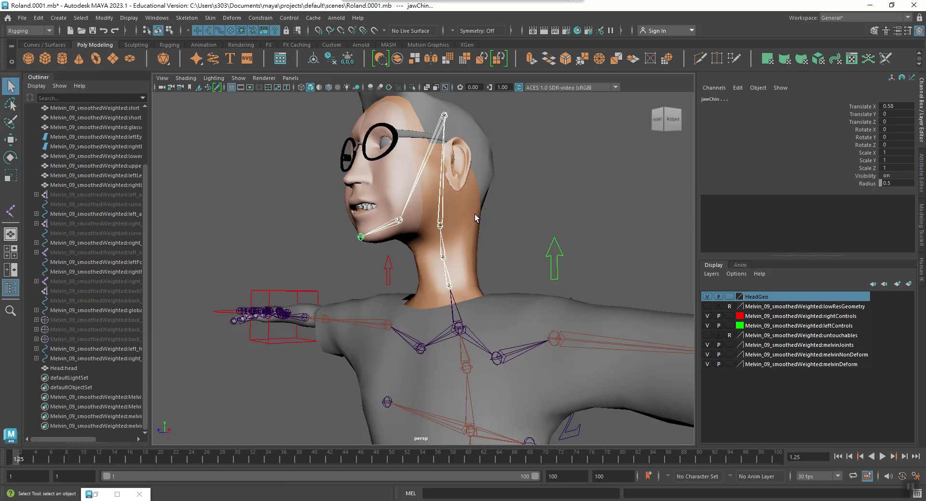
left_click(475, 214)
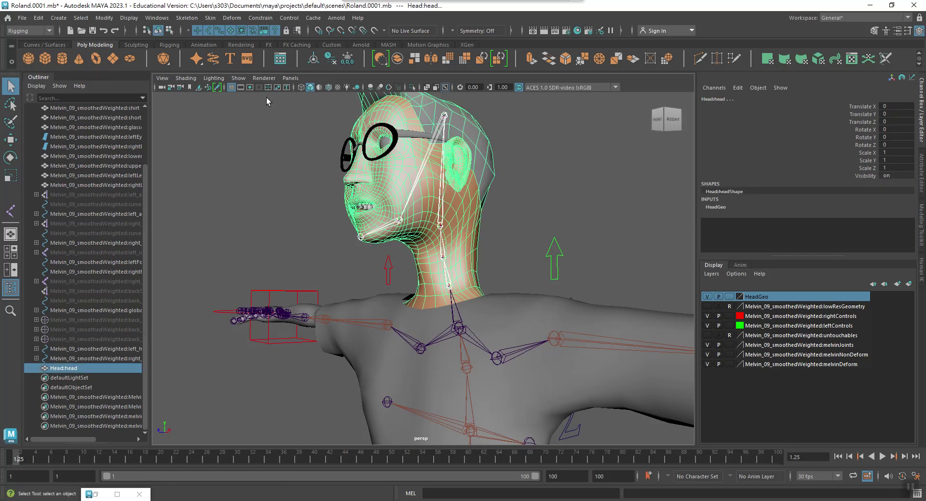
left_click(504, 494)
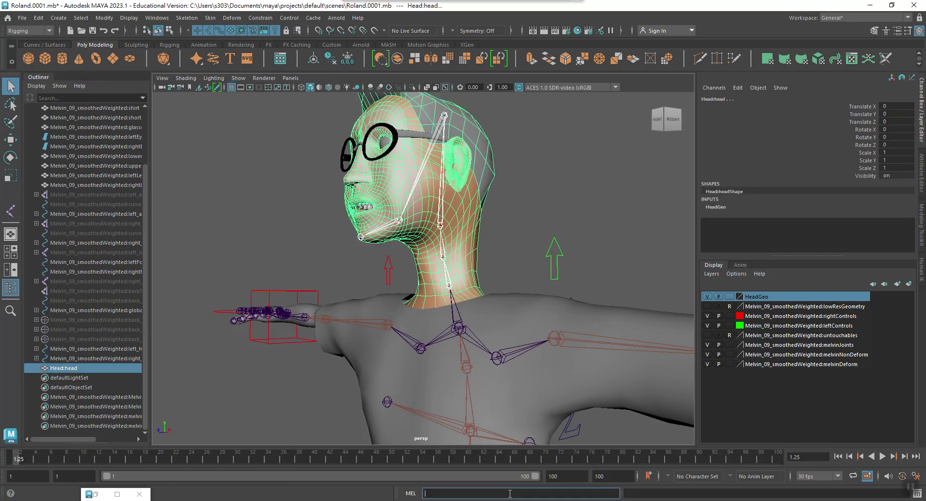
Step: Run jawOpen from the MEL command line and begin typing the next command
type("jawOpen")
key("Return")
type("RigidBind")
Step: Copy the RigidBindSkinOptions command from the Evernote Maya head setup note
key("alt+Tab")
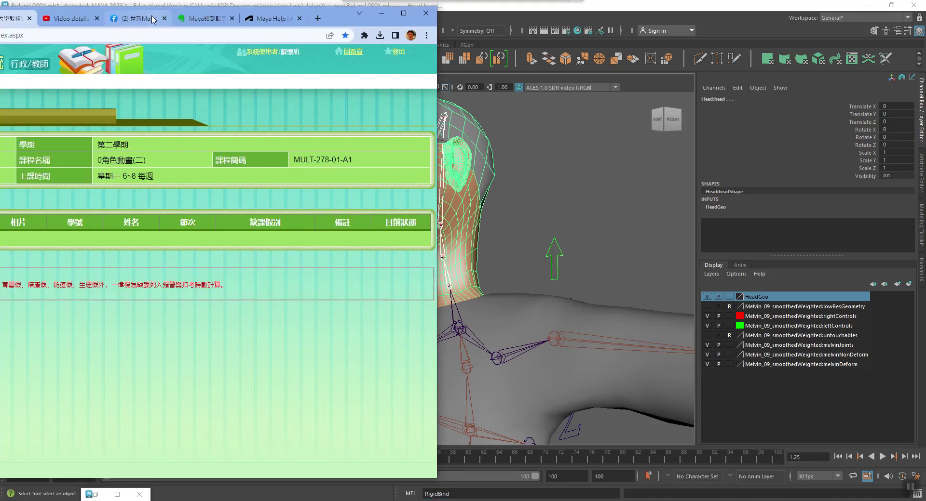
left_click(204, 21)
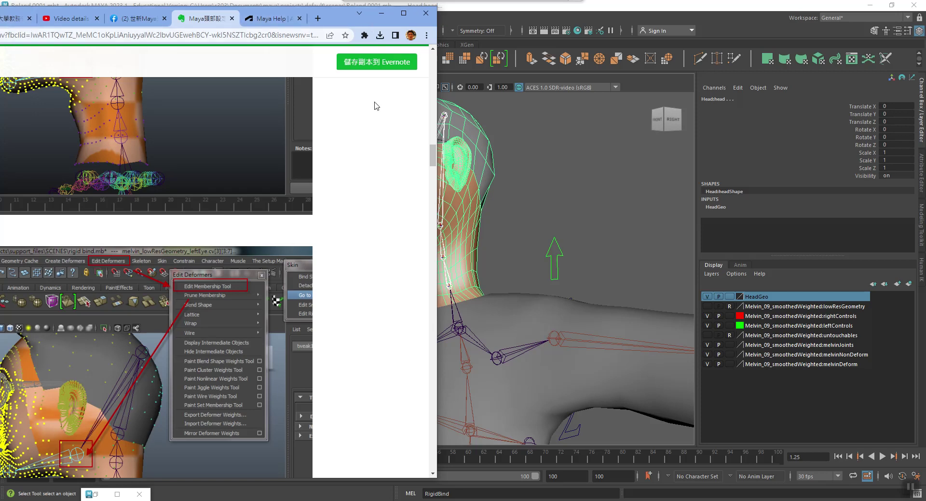
left_click_drag(433, 157, 433, 63)
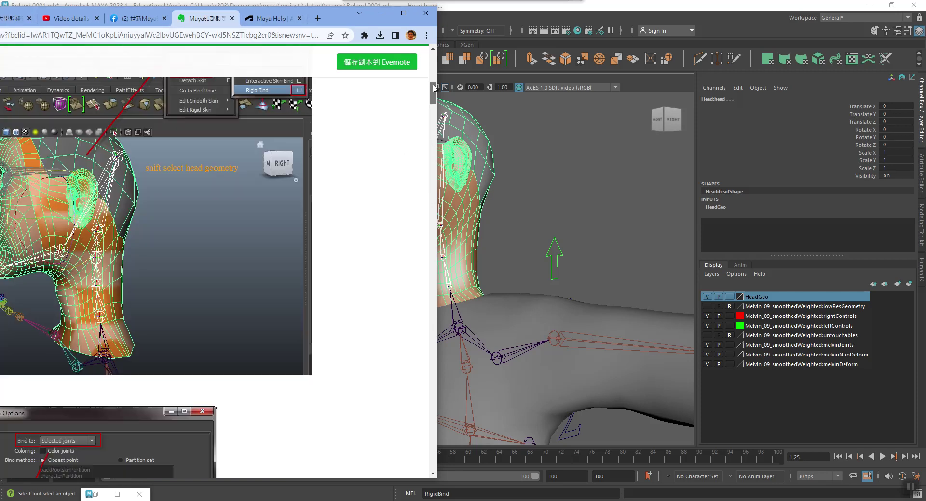
left_click_drag(335, 19, 456, 27)
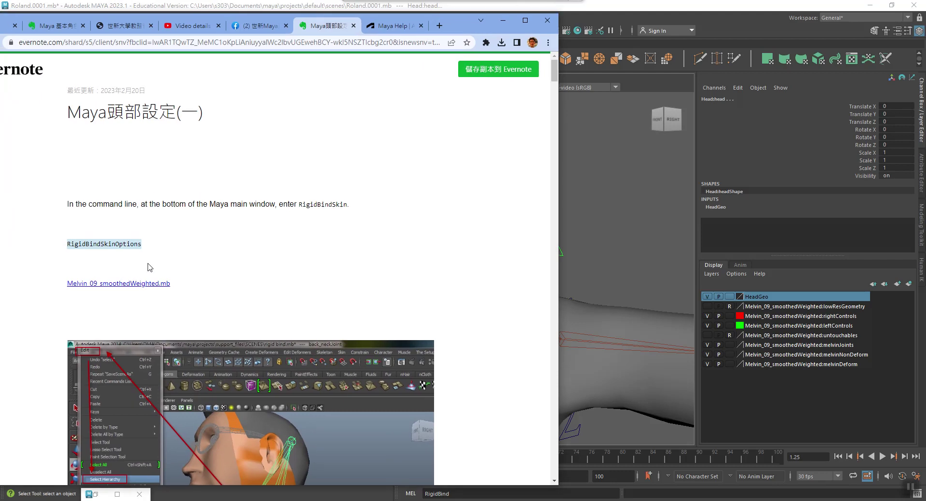
right_click(126, 247)
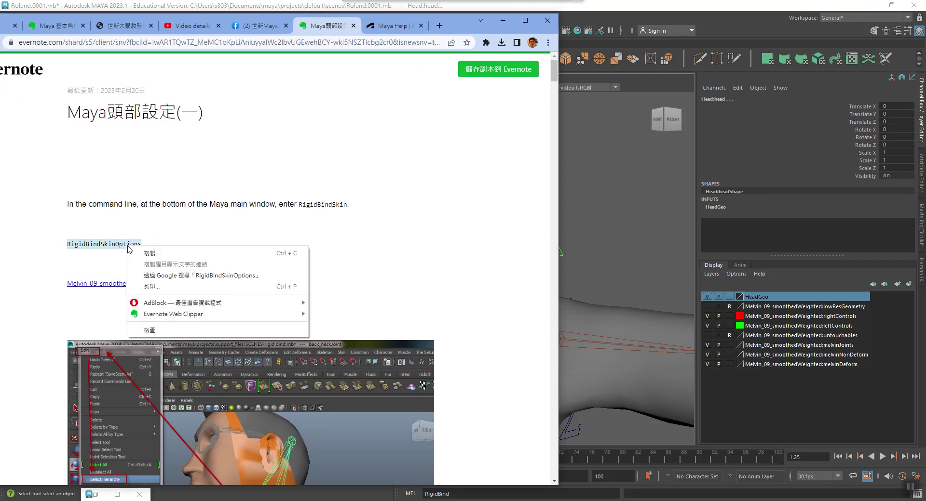
left_click(154, 256)
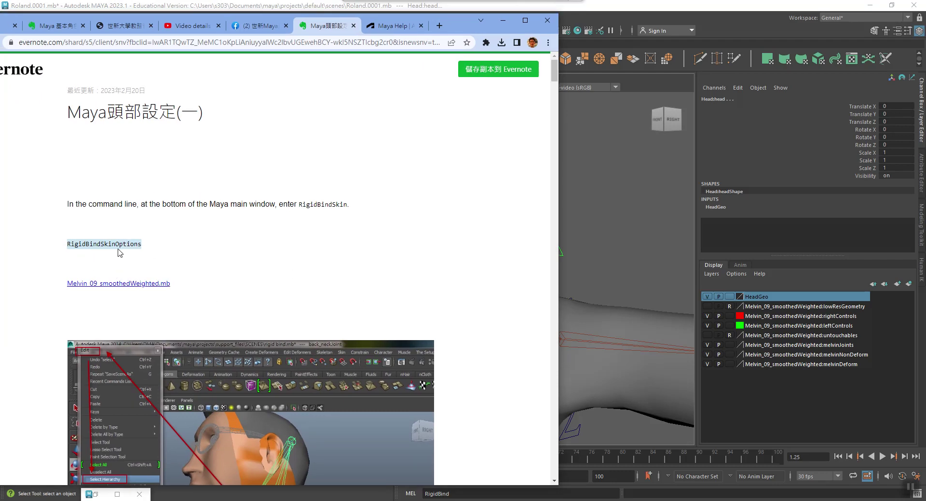
left_click(531, 494)
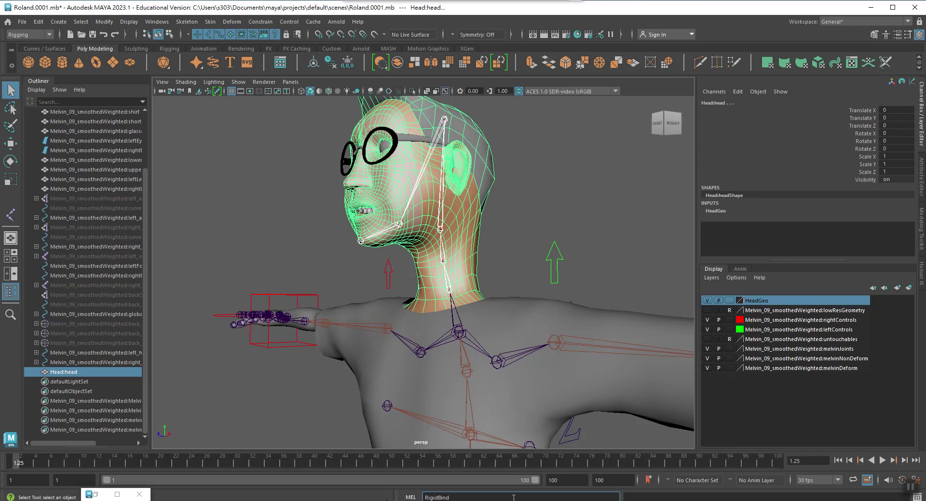
Step: Run RigidBindSkinOptions and rigid-bind the head mesh with Bind to: Selected joints
key("ctrl+a")
type("RigidBindSkinOptions")
key("Return")
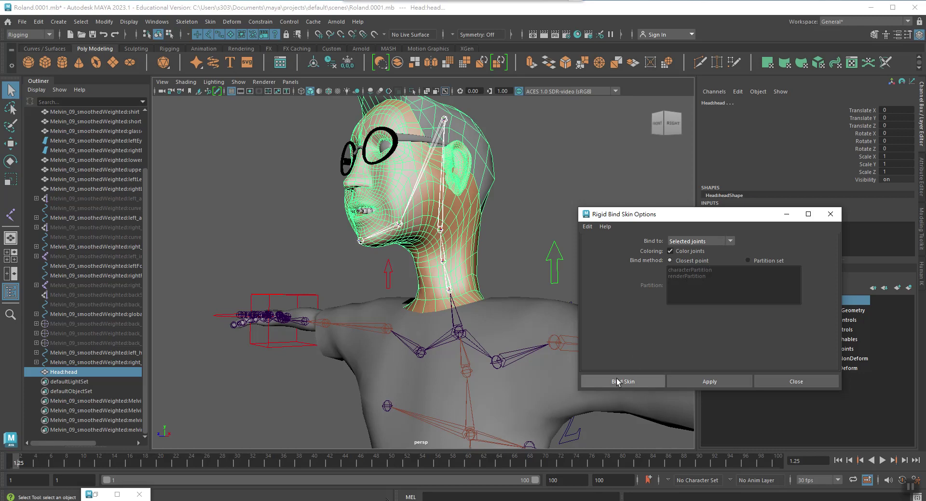
left_click(698, 241)
left_click(699, 244)
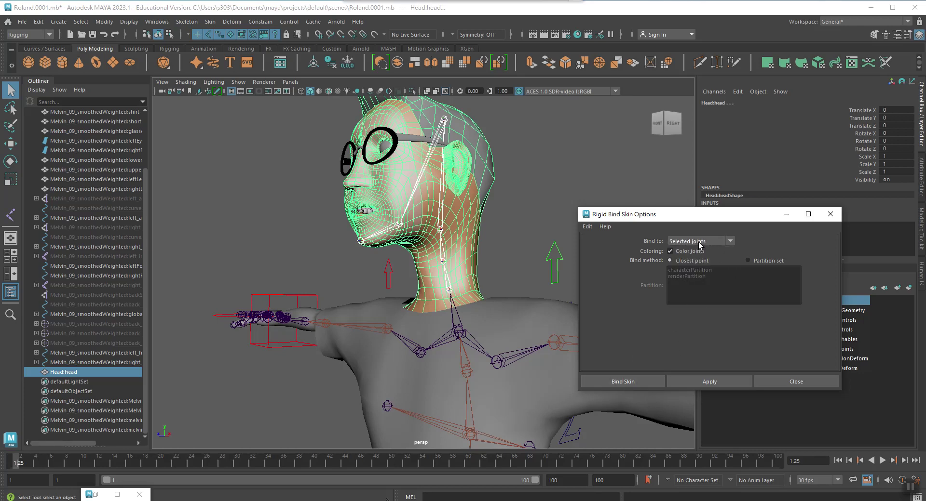
left_click(621, 384)
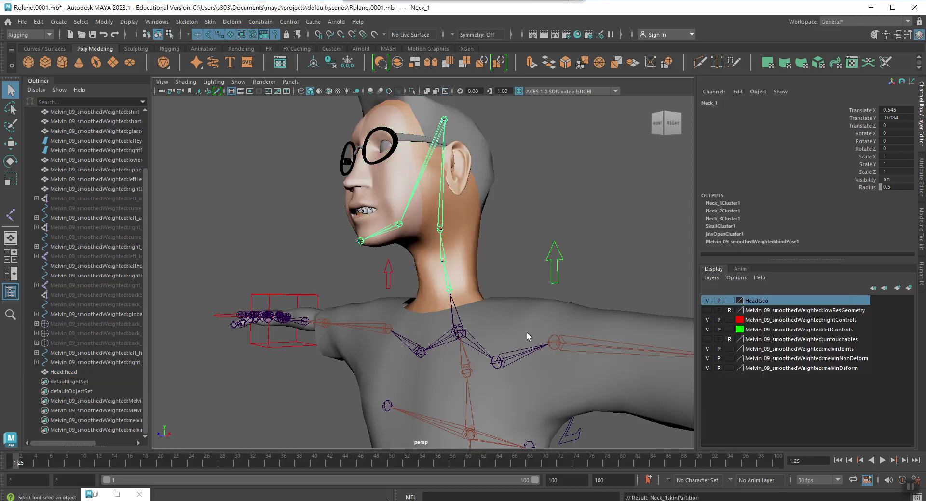
Step: Use the Edit Membership Tool to show the Skull and jaw joints' vertices
left_click(234, 22)
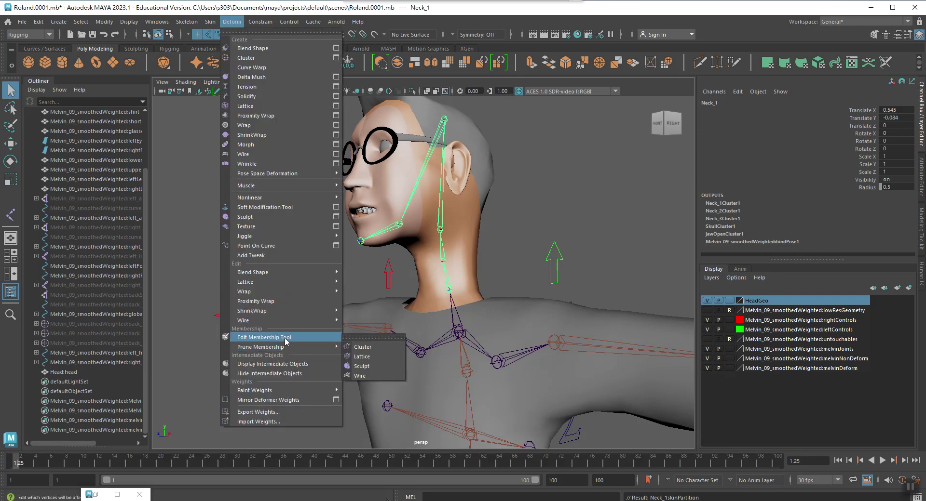
left_click(264, 337)
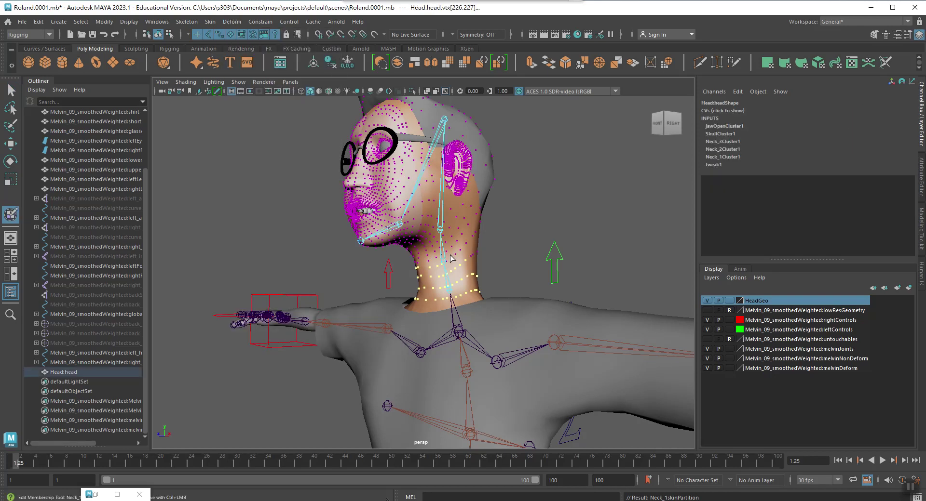
left_click(446, 128)
left_click(401, 223)
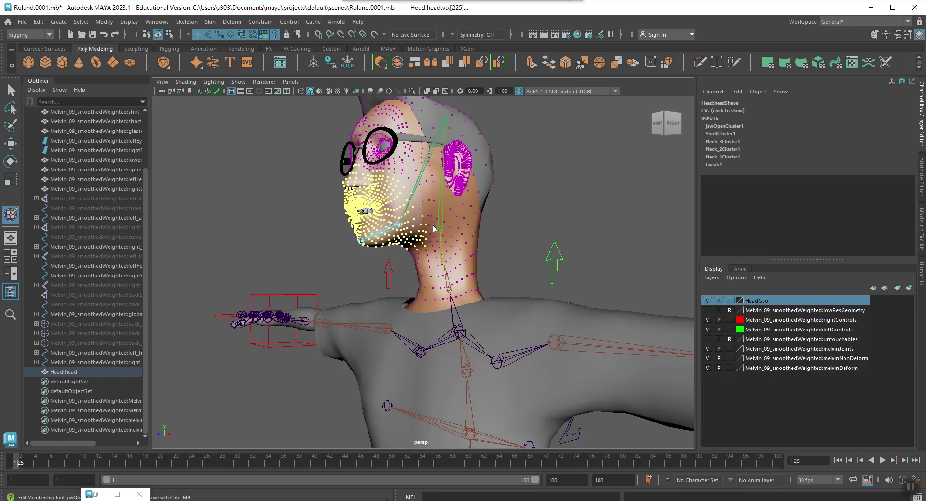
Step: Increment and save the scene as Roland.0002.mb
left_click(22, 22)
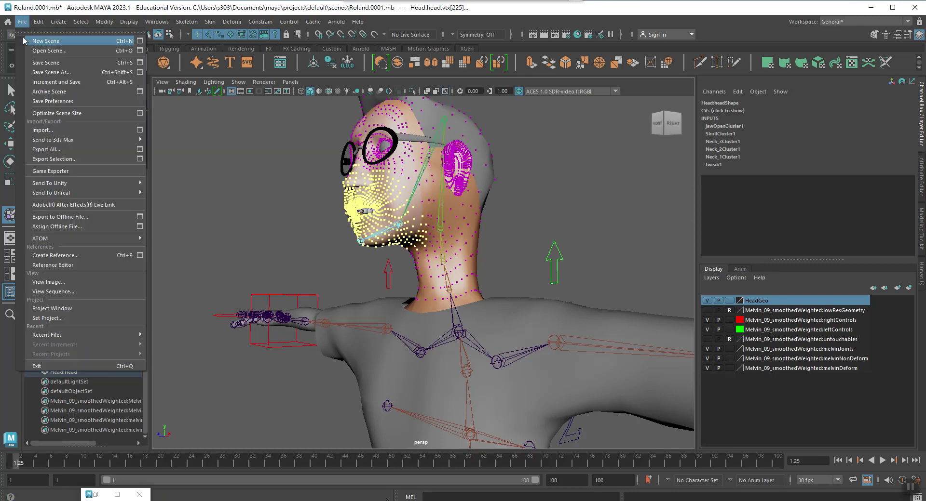
left_click(46, 73)
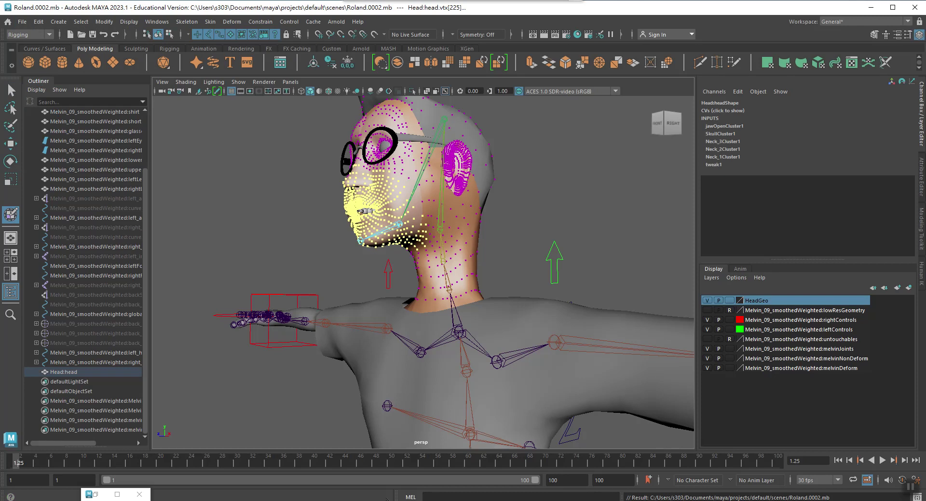
left_click(807, 500)
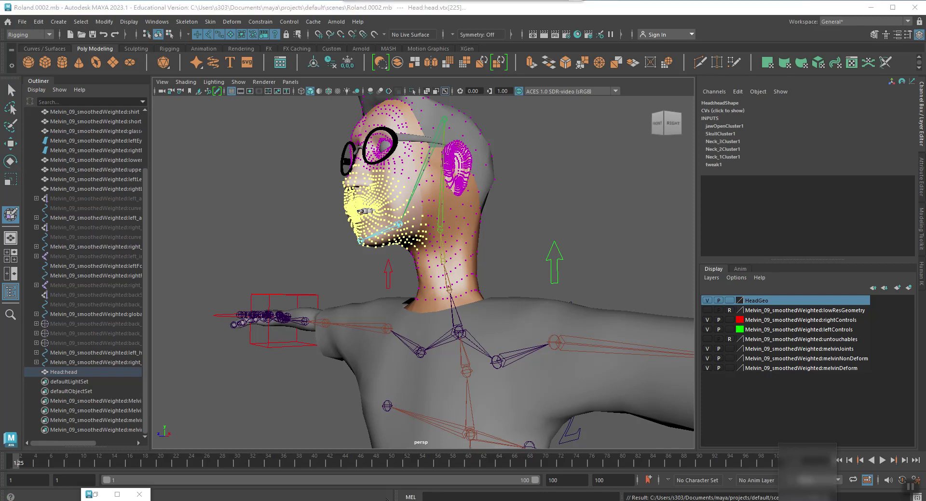